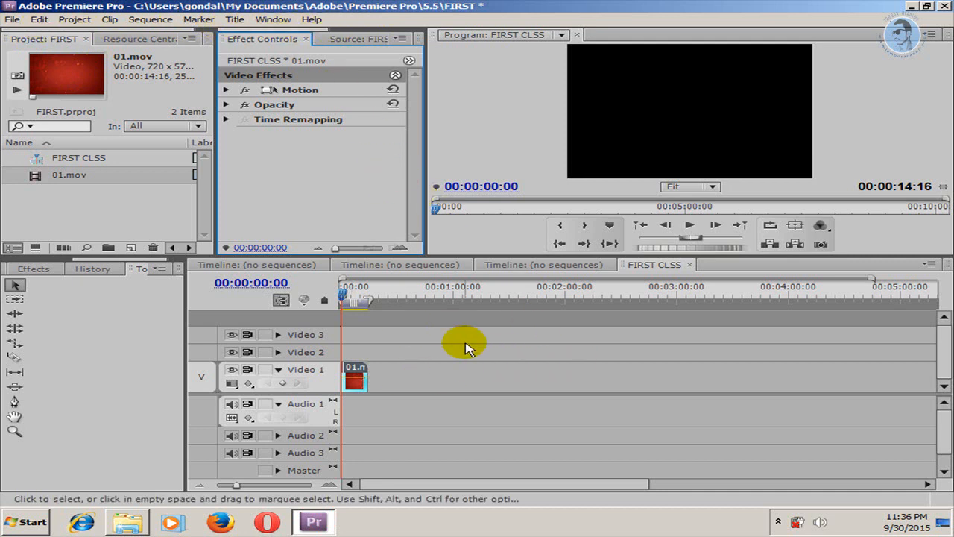
pyautogui.click(39, 20)
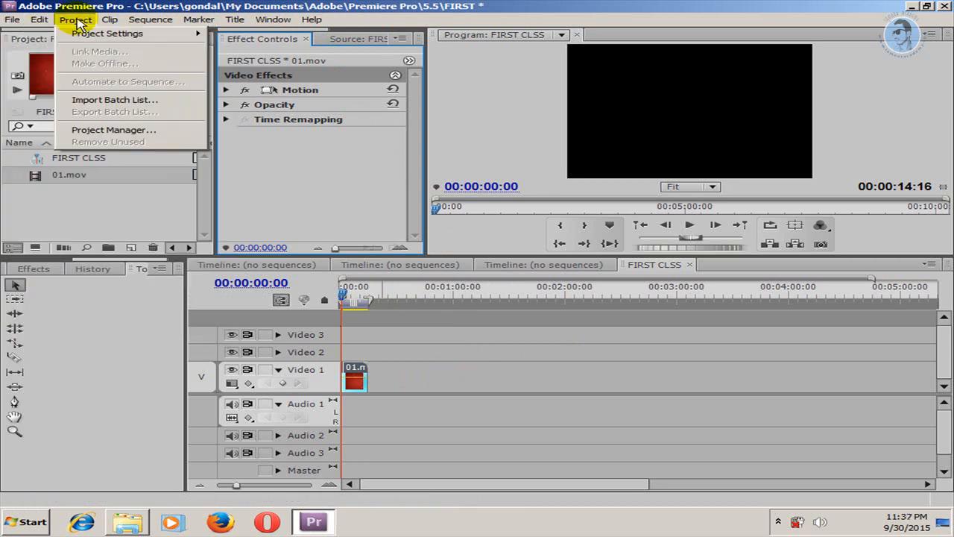
pyautogui.moveTo(112, 22)
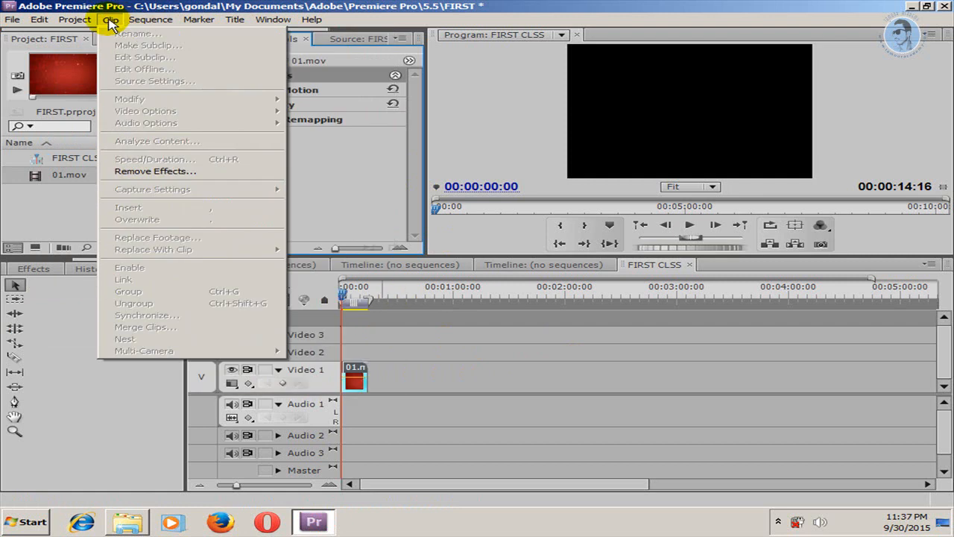
pyautogui.moveTo(40, 23)
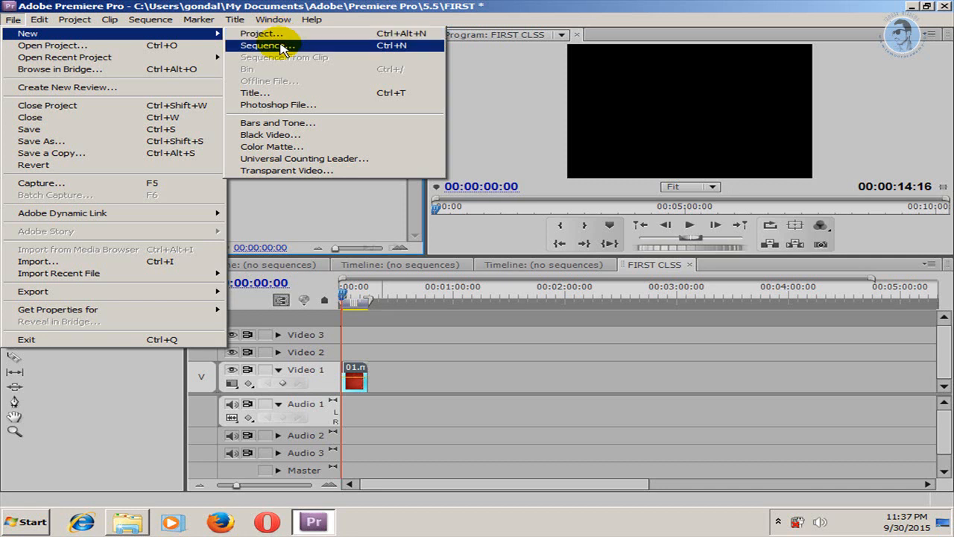
# Look through the three empty timelines and return to the FIRST CLSS sequence.
pyautogui.click(370, 264)
pyautogui.click(255, 266)
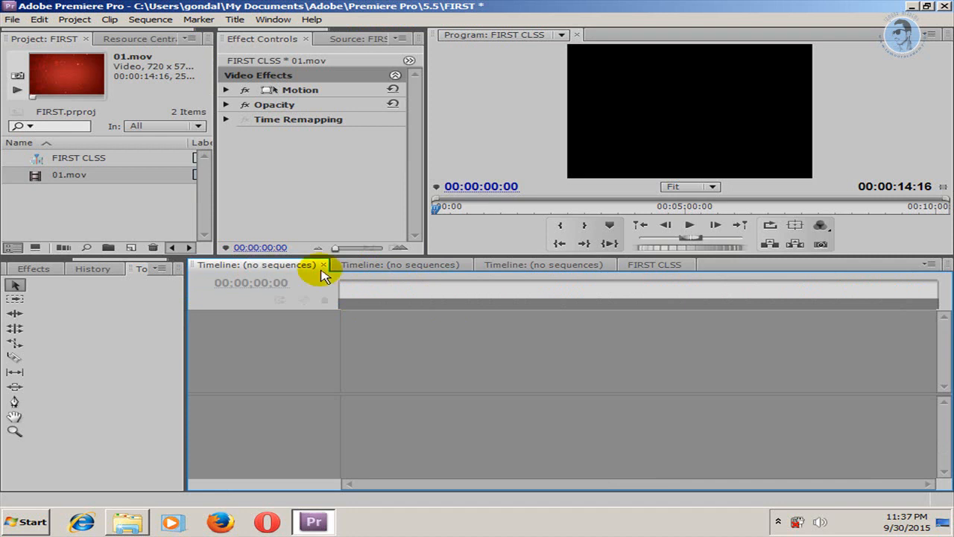
pyautogui.click(369, 266)
pyautogui.click(512, 265)
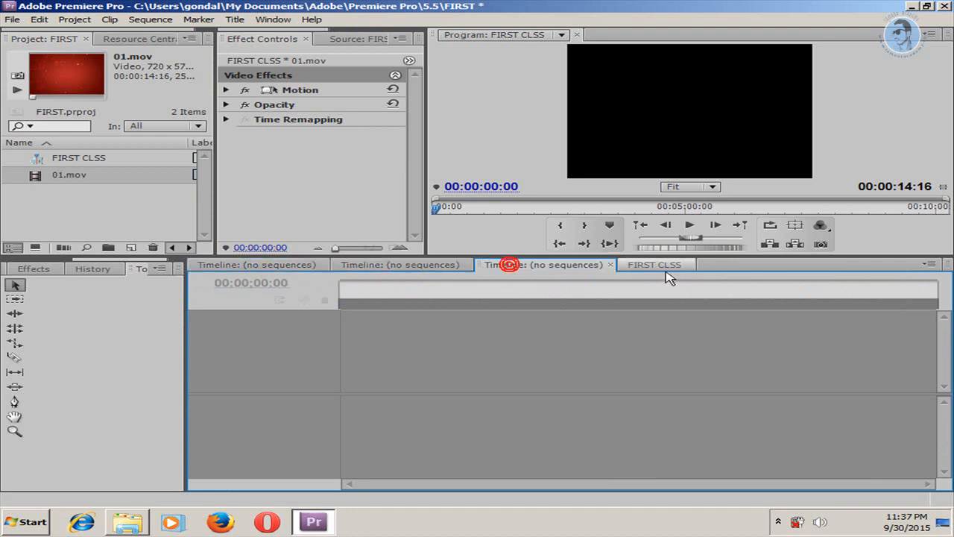
pyautogui.click(653, 269)
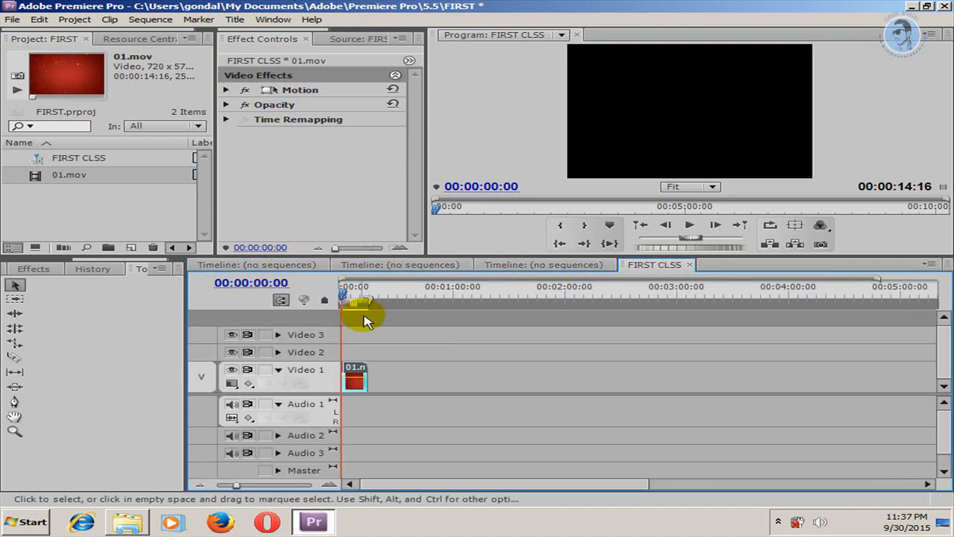
# Create a new sequence named 2 with the DV - PAL Standard 48kHz preset.
pyautogui.click(13, 19)
pyautogui.moveTo(29, 32)
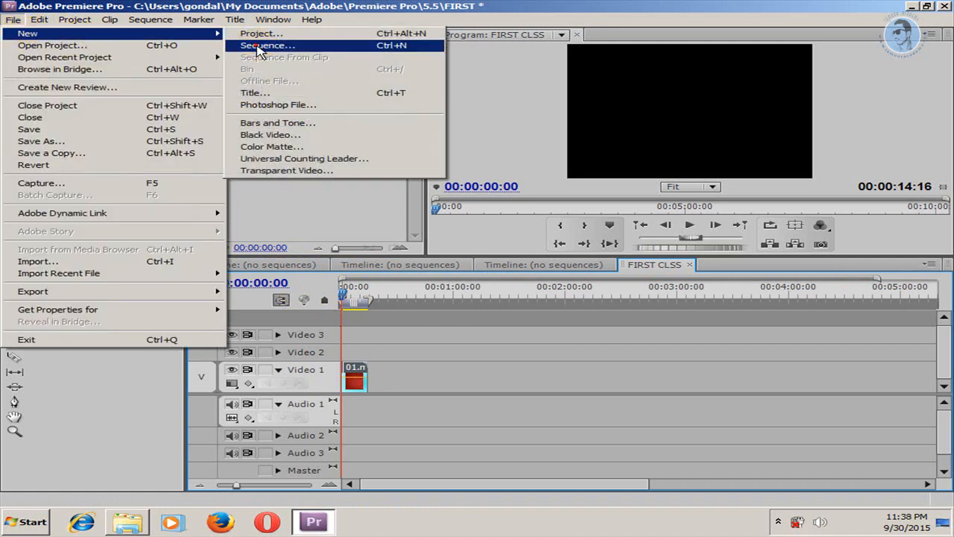
pyautogui.click(256, 46)
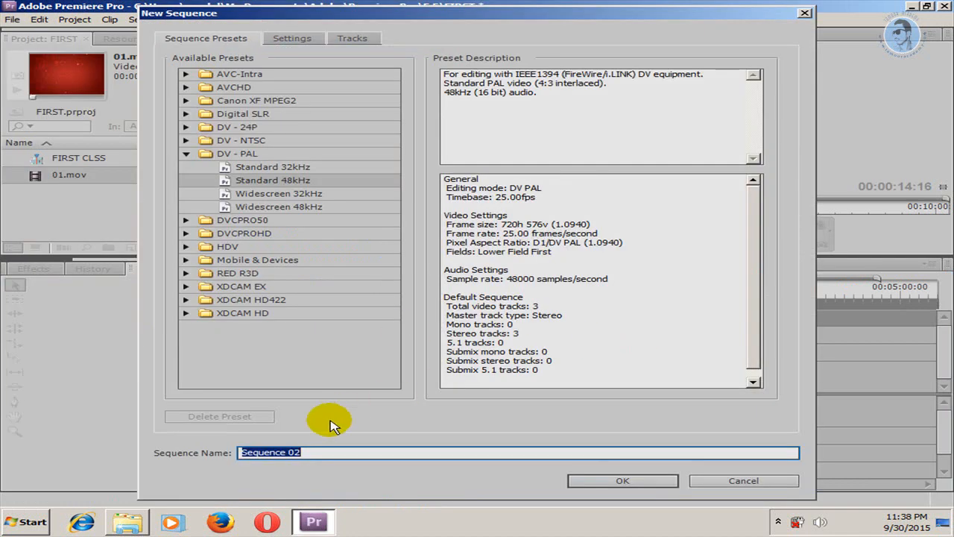
pyautogui.write('2')
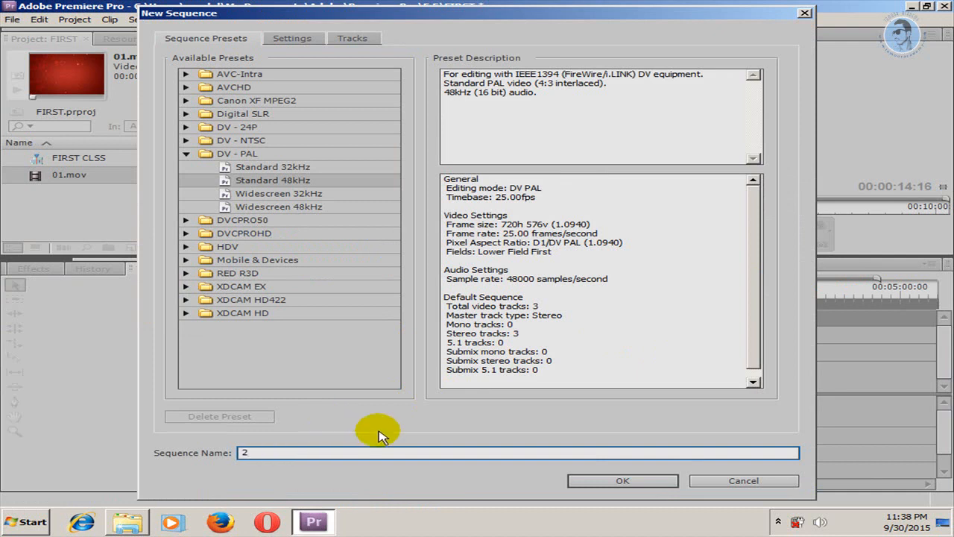
pyautogui.click(585, 483)
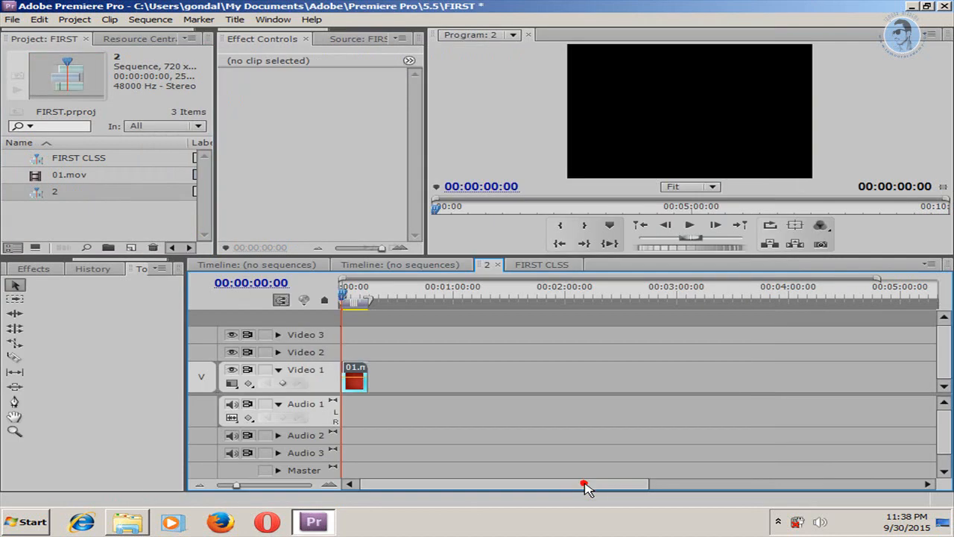
# Compare the timelines of the FIRST CLSS sequence and sequence 2, ending on FIRST CLSS.
pyautogui.click(551, 265)
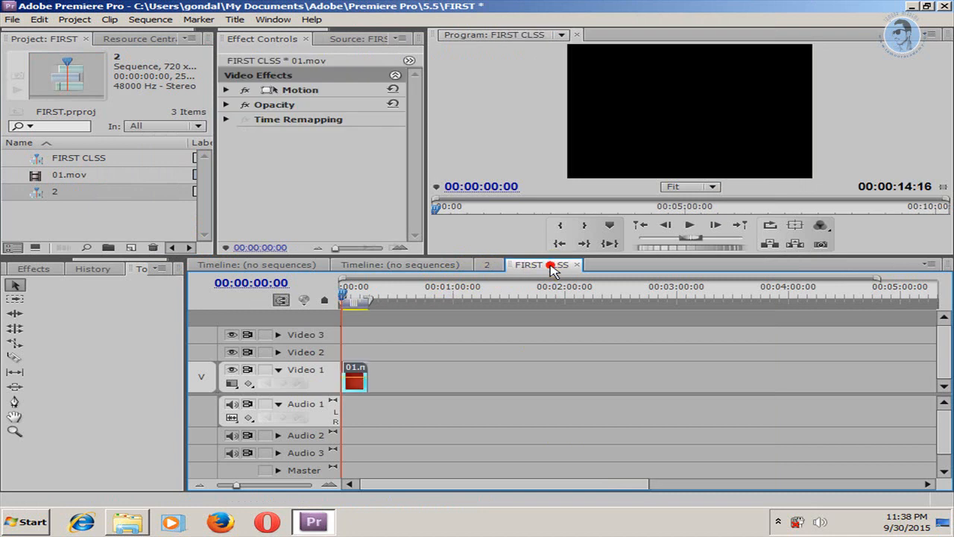
pyautogui.click(486, 265)
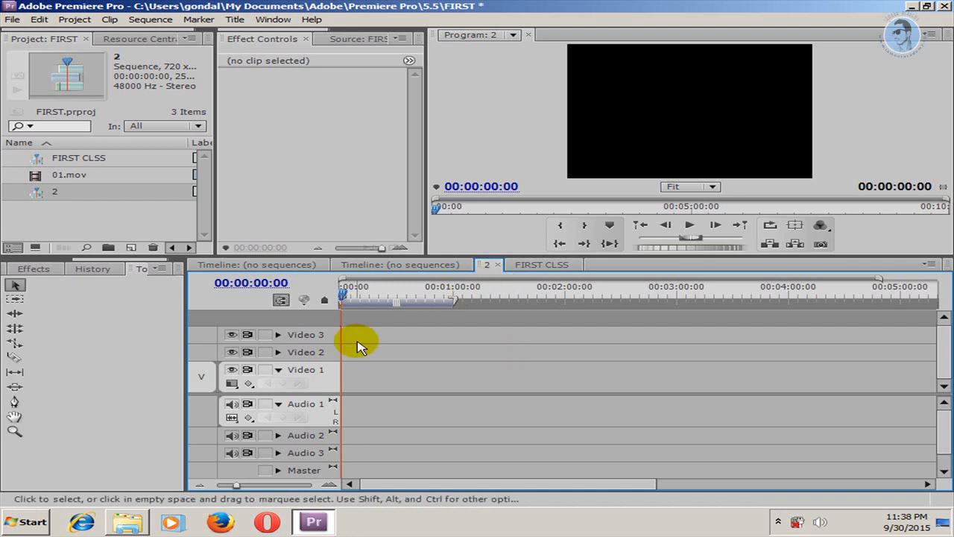
pyautogui.click(528, 265)
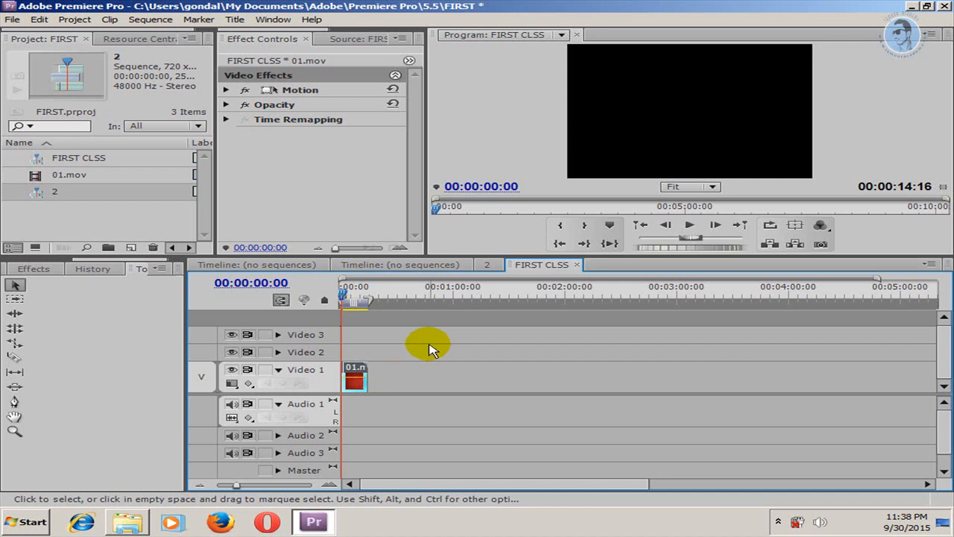
pyautogui.click(488, 266)
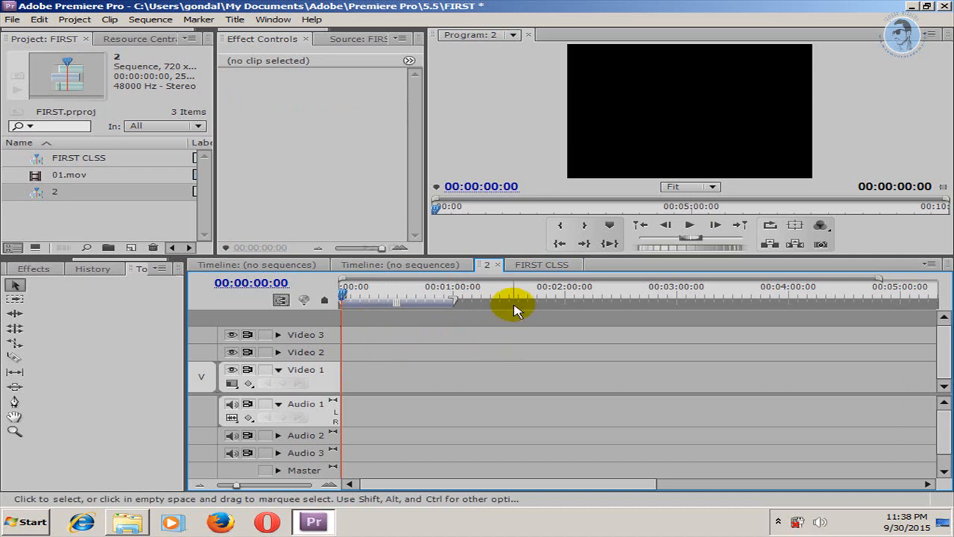
pyautogui.click(531, 265)
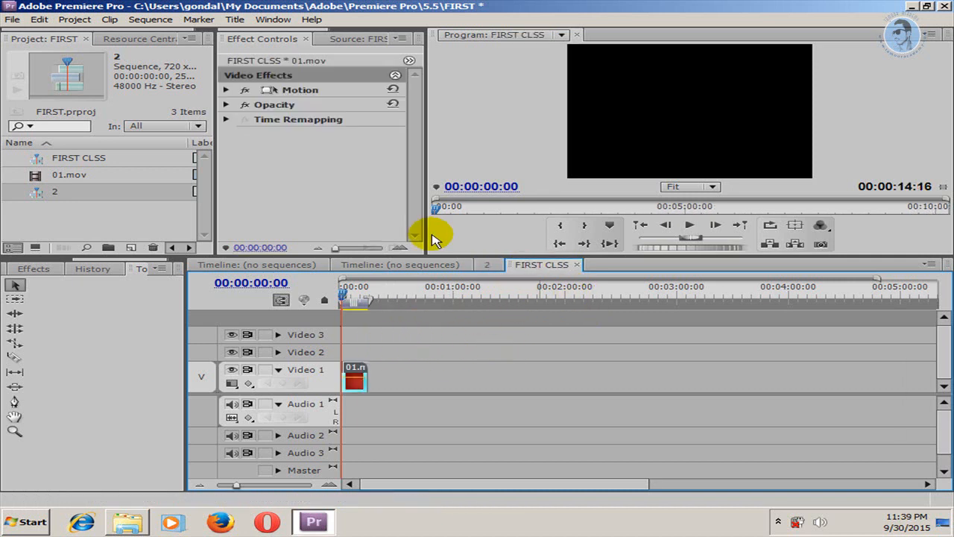
# Create another DV - PAL Standard 48kHz sequence and name it 3.
pyautogui.click(14, 19)
pyautogui.moveTo(30, 34)
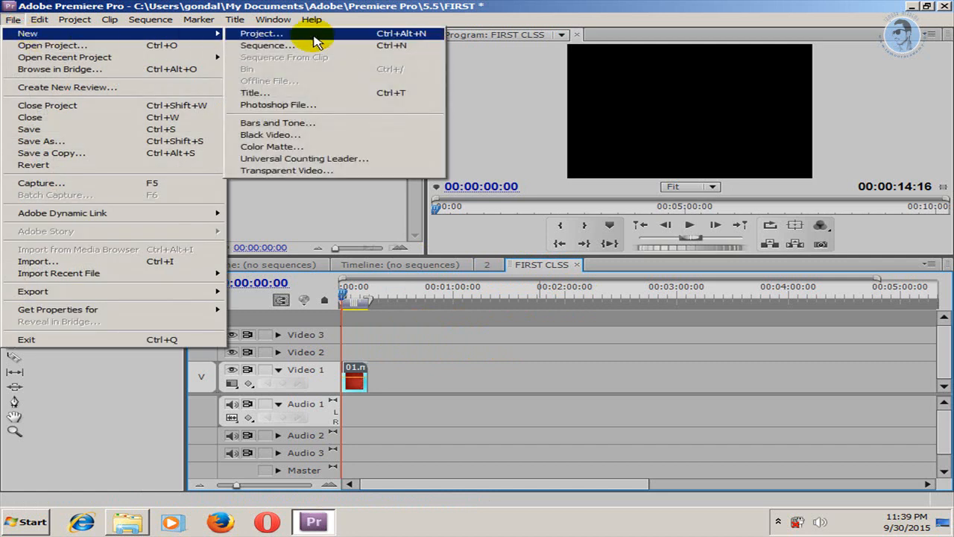
pyautogui.click(314, 46)
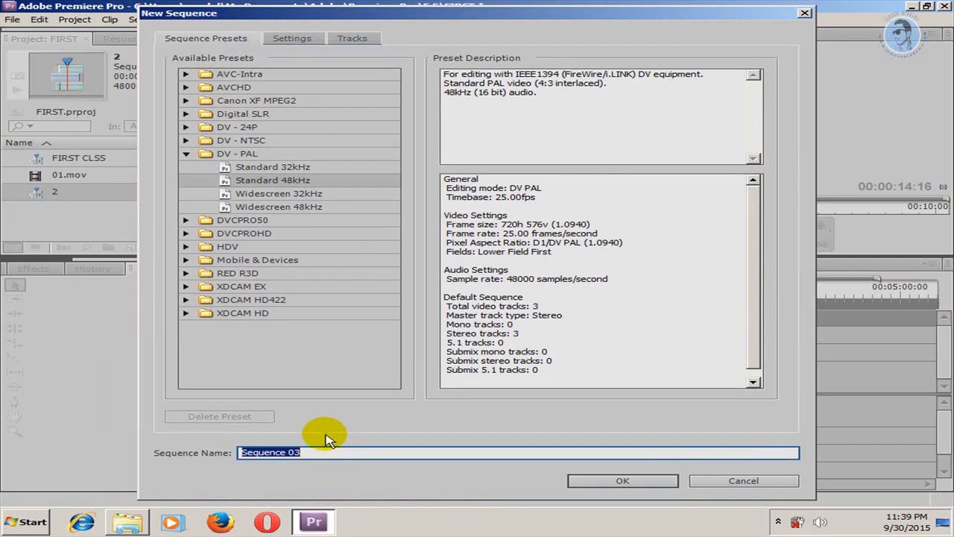
pyautogui.write('3')
pyautogui.click(626, 480)
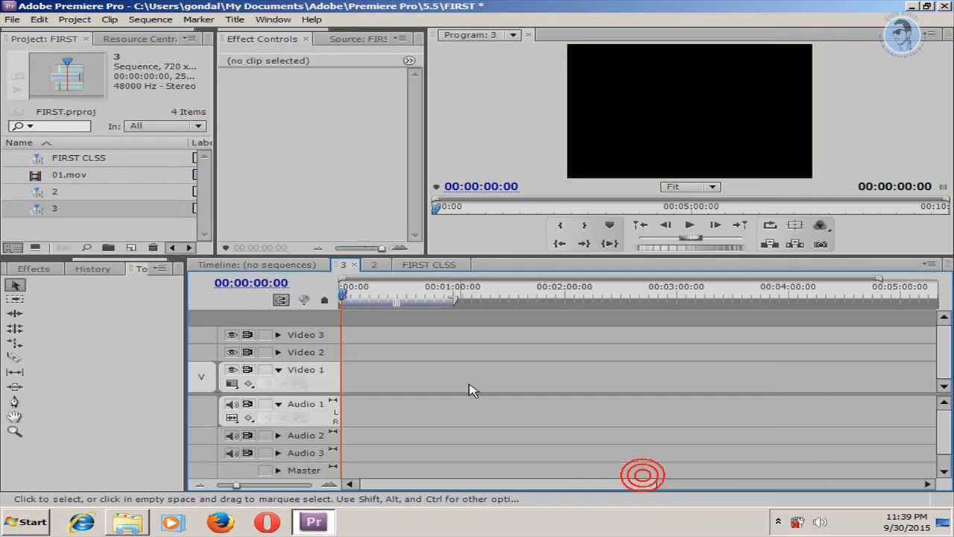
# View the timelines of sequence 2 and FIRST CLSS, then return to sequence 3.
pyautogui.click(370, 263)
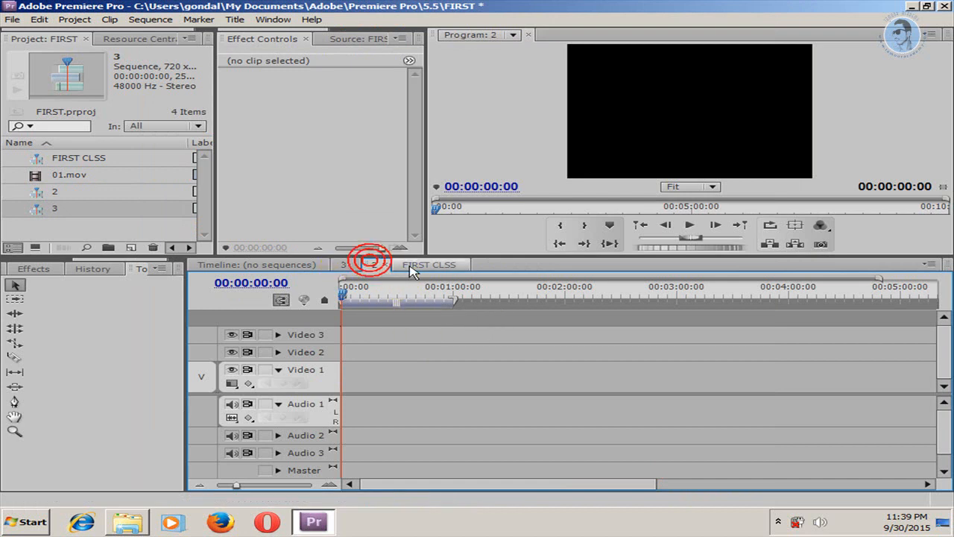
pyautogui.click(409, 266)
pyautogui.click(370, 264)
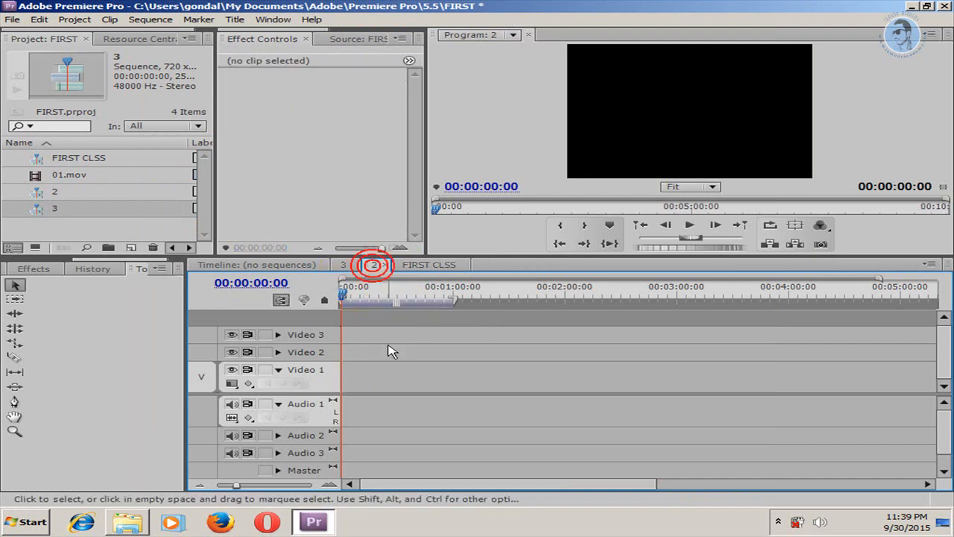
pyautogui.click(343, 264)
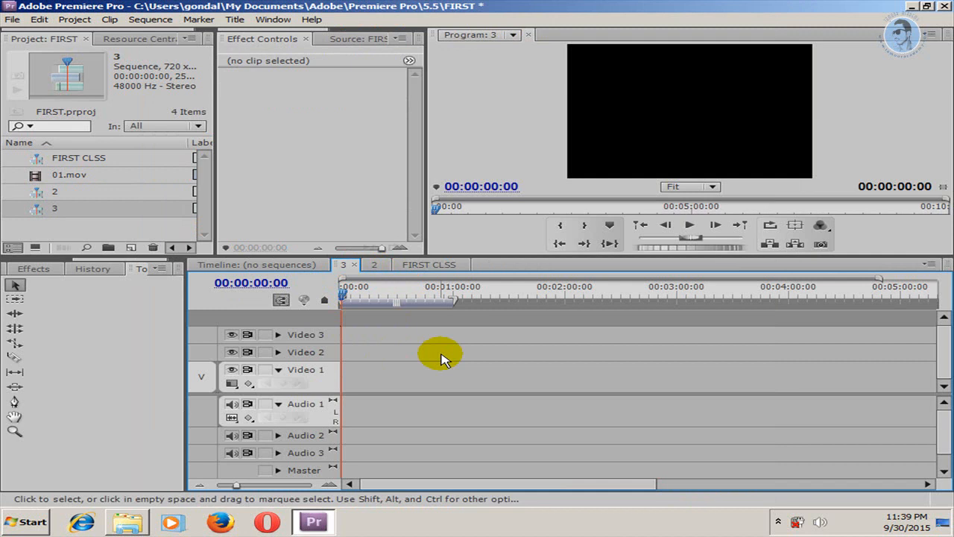
# Create a Bars and Tone clip at 720 x 576, 25.00fps, D1/DV PAL (1.0940), with 48000 Hz audio.
pyautogui.click(13, 21)
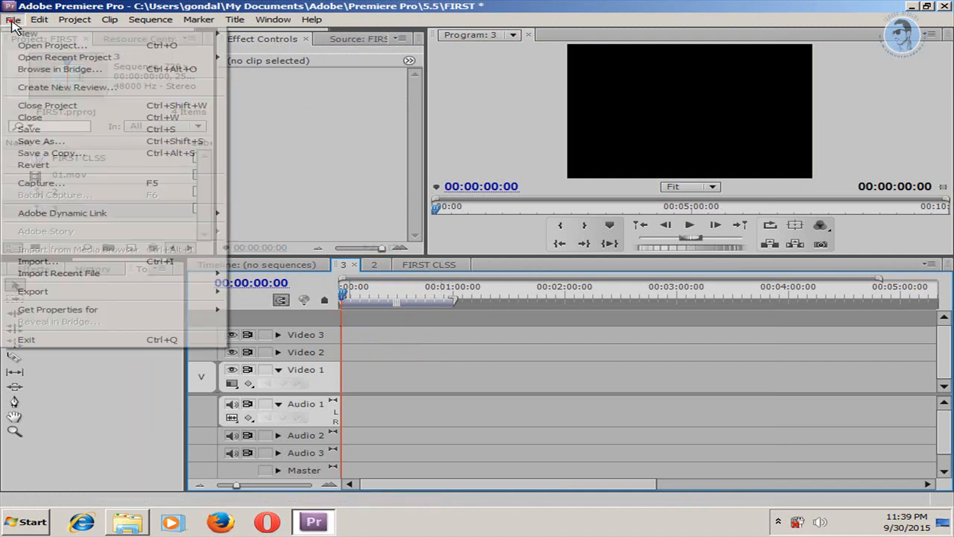
pyautogui.moveTo(30, 34)
pyautogui.click(305, 35)
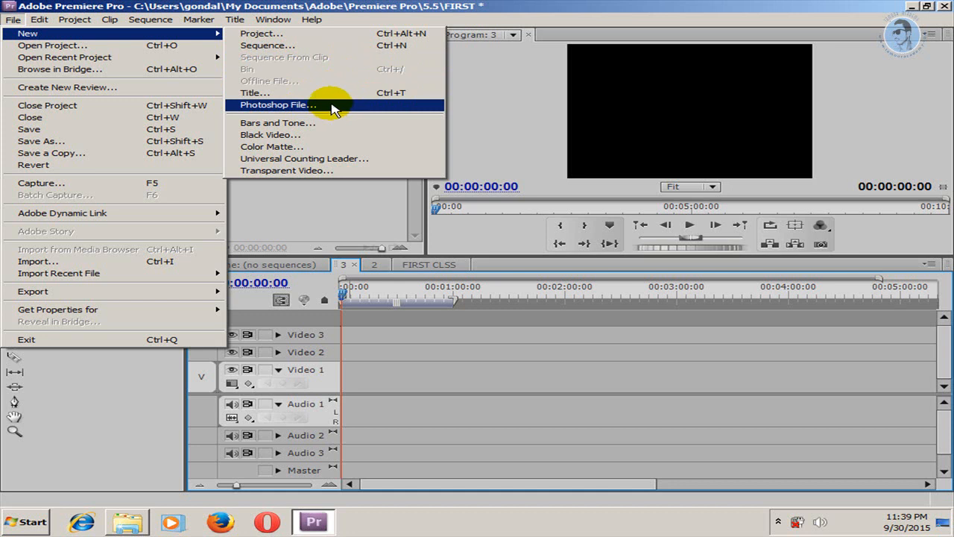
pyautogui.click(309, 123)
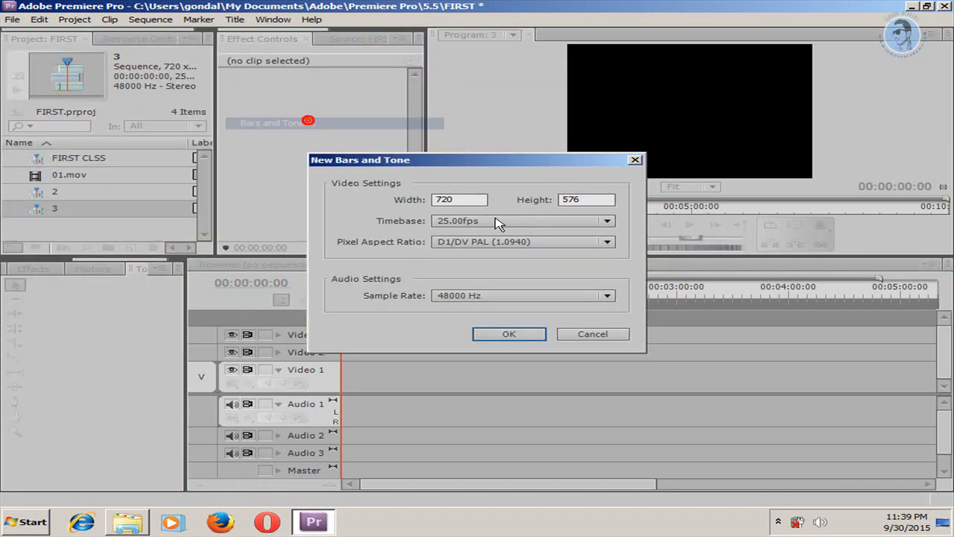
pyautogui.click(512, 334)
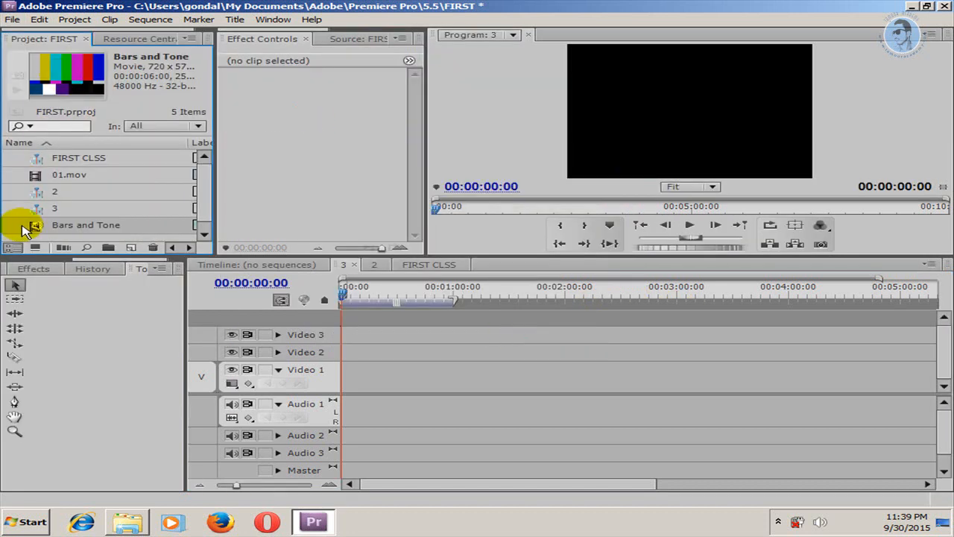
# Place the Bars and Tone clip at the start of Video 2 in sequence 3 and preview it up to 00:00:02:09.
pyautogui.moveTo(32, 229); pyautogui.dragTo(345, 353)
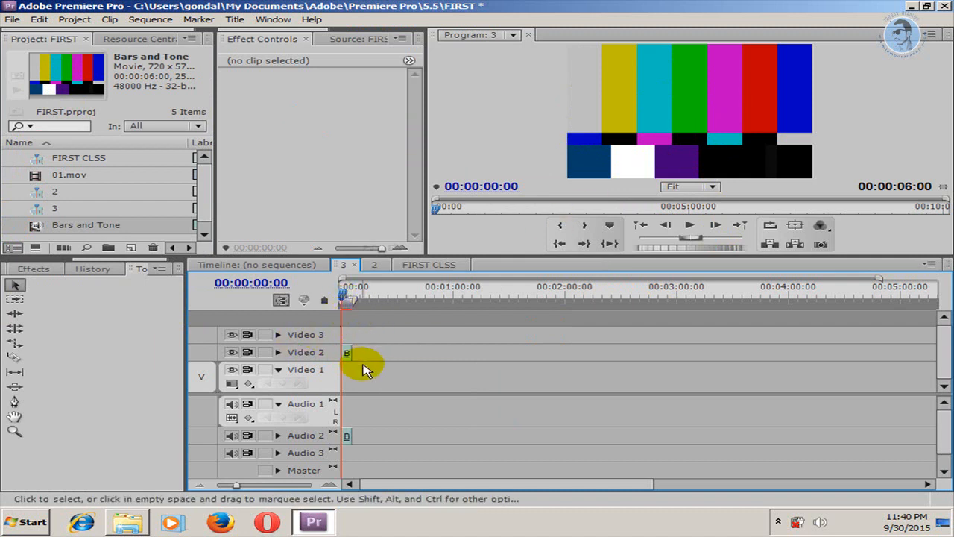
pyautogui.press('=')
pyautogui.press('=')
pyautogui.press('=')
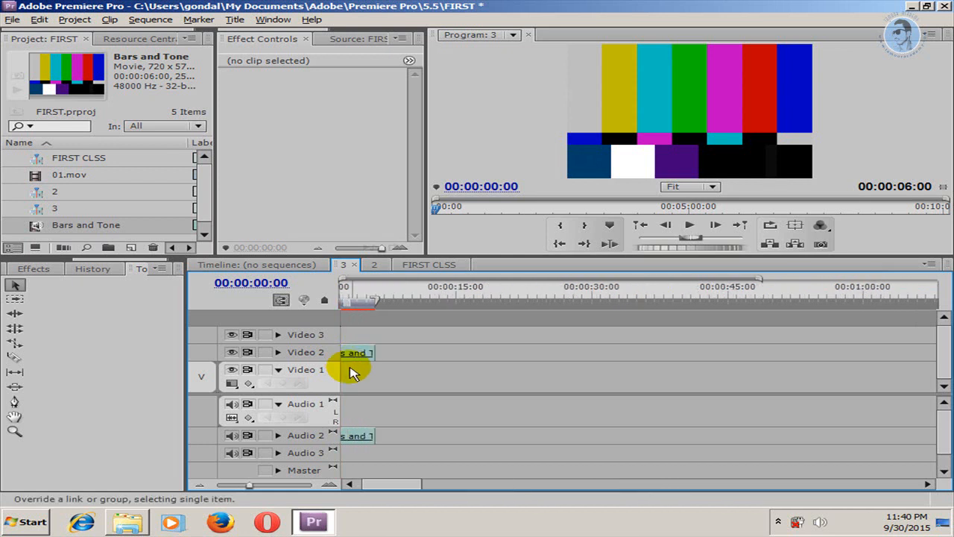
pyautogui.press('=')
pyautogui.moveTo(342, 291); pyautogui.dragTo(362, 297)
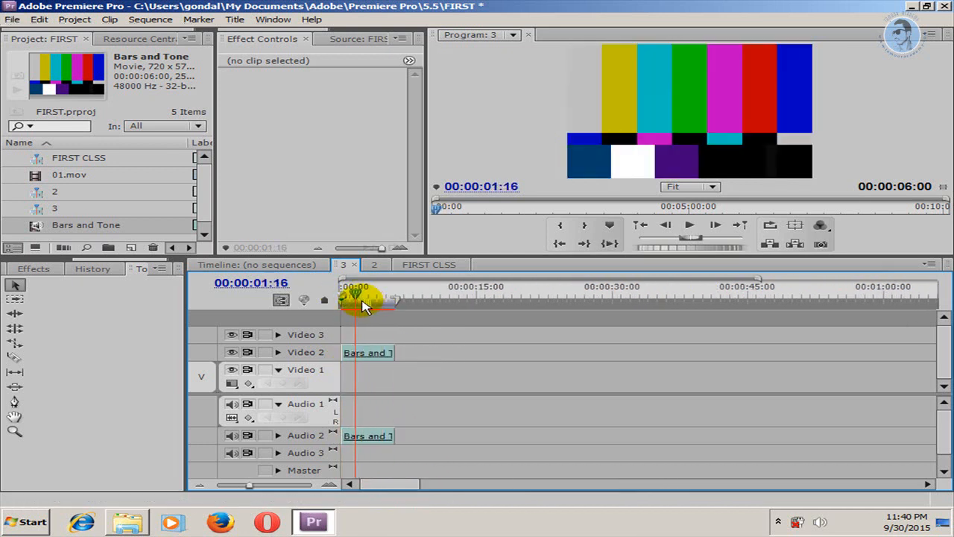
pyautogui.click(357, 349)
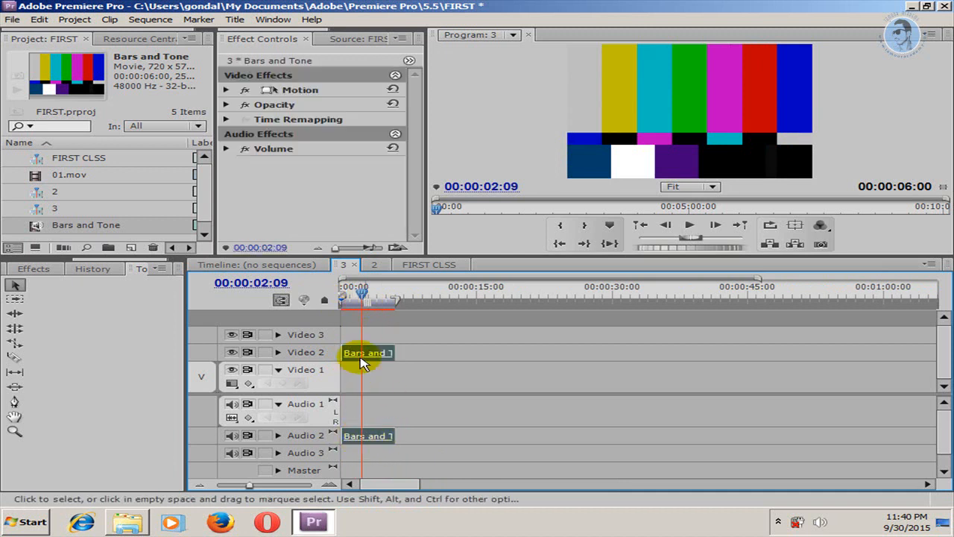
# Create a Black Video clip at 720 x 576, 25.00fps, D1/DV PAL (1.0940).
pyautogui.click(13, 20)
pyautogui.moveTo(30, 34)
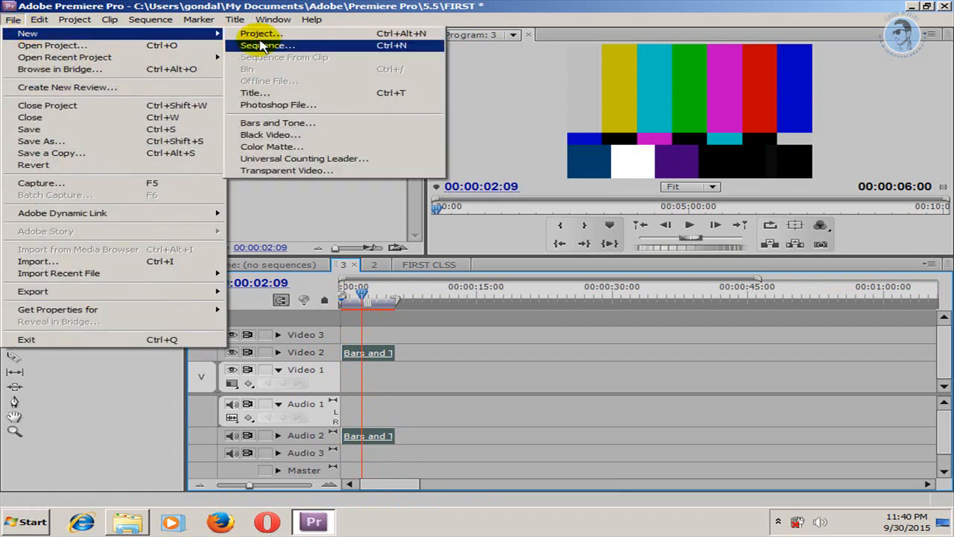
pyautogui.click(375, 144)
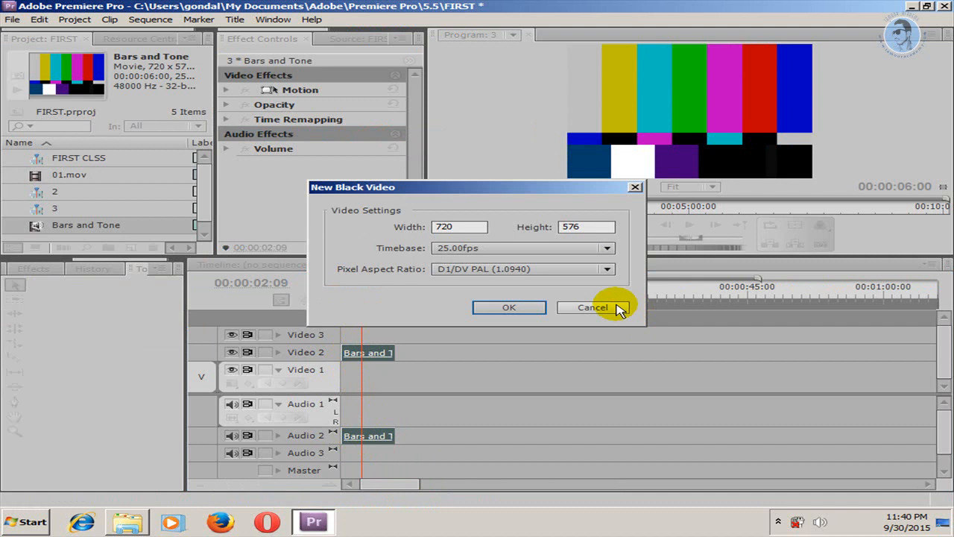
pyautogui.click(523, 309)
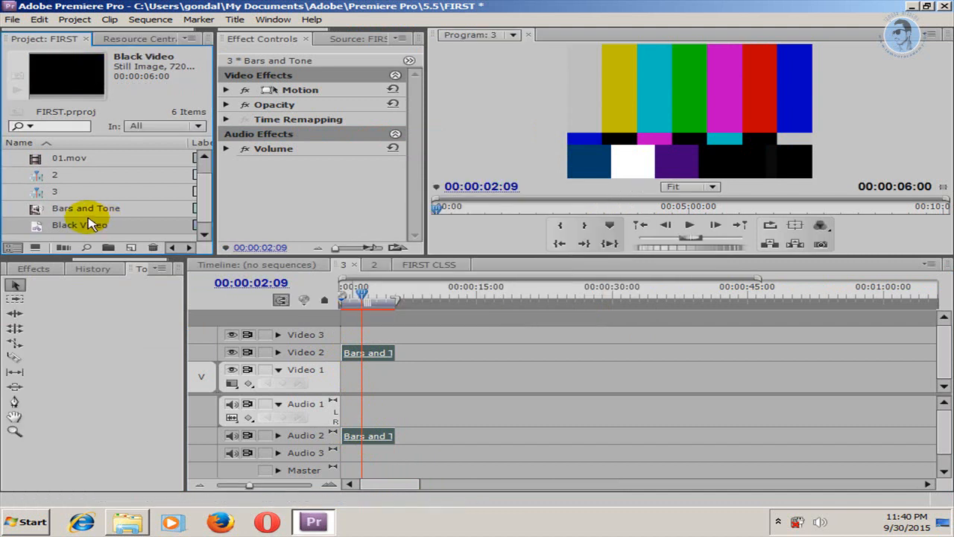
# Place the Black Video clip on Video 3 directly above Bars and Tone and move the playhead to 00:00:03:13.
pyautogui.moveTo(38, 227); pyautogui.dragTo(373, 335)
pyautogui.moveTo(362, 298); pyautogui.dragTo(372, 301)
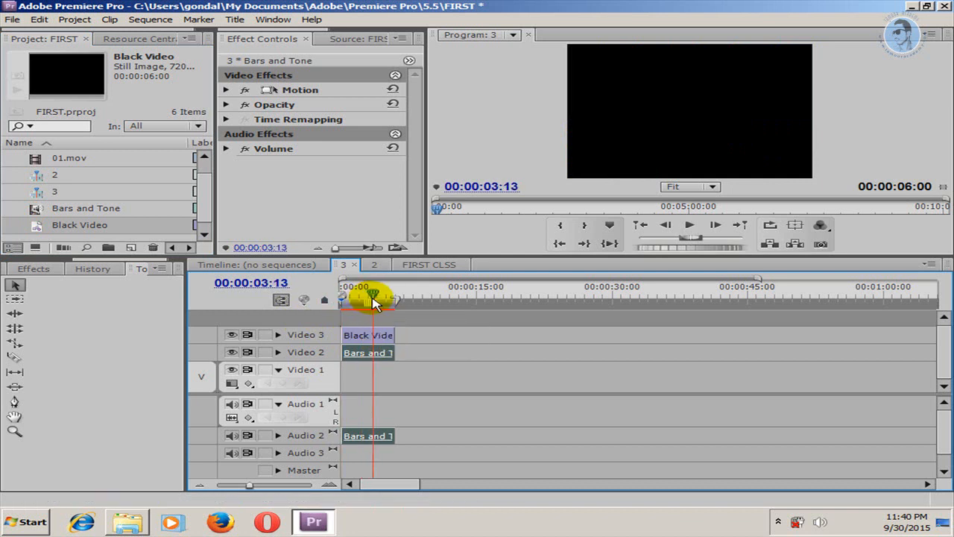
# Clear the Black Video clip from the Video 3 track above Bars and Tone.
pyautogui.click(373, 342)
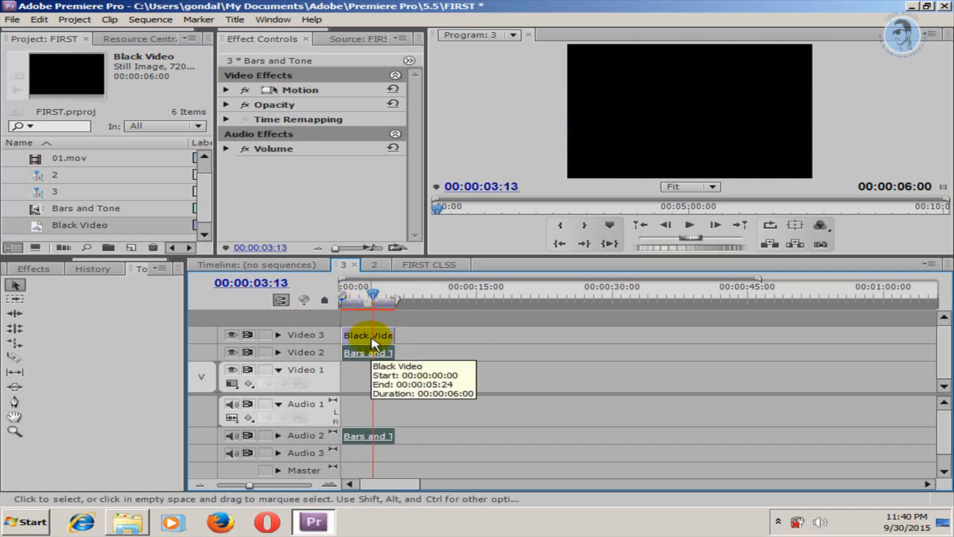
pyautogui.rightClick(373, 342)
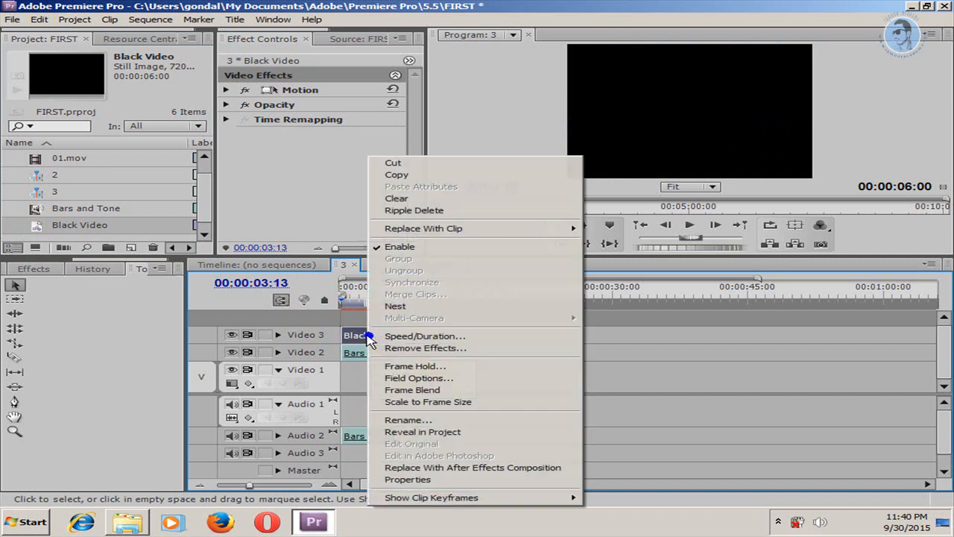
pyautogui.click(416, 200)
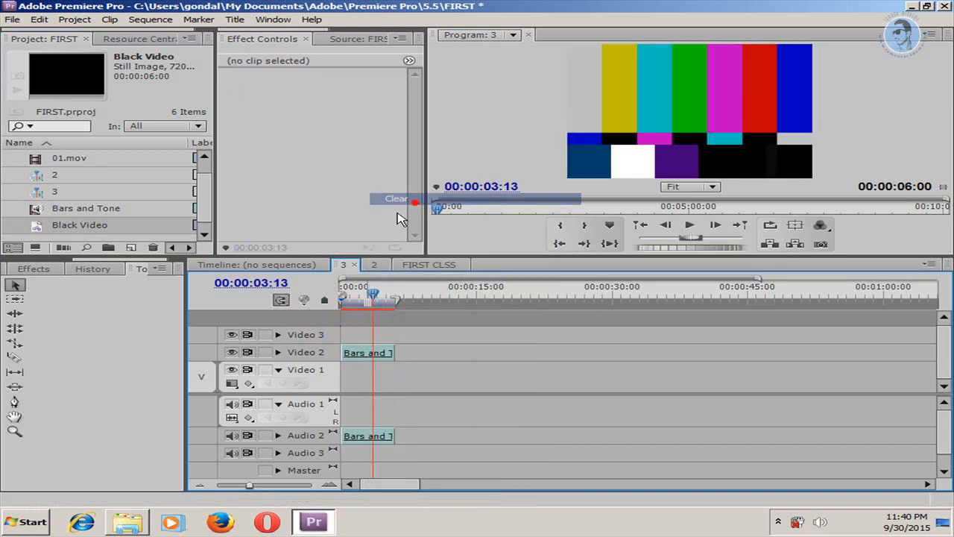
# Create a yellow (E0FA00) matte named Color Matte at 720 x 576, 25.00fps, D1/DV PAL (1.0940).
pyautogui.click(13, 19)
pyautogui.moveTo(66, 37)
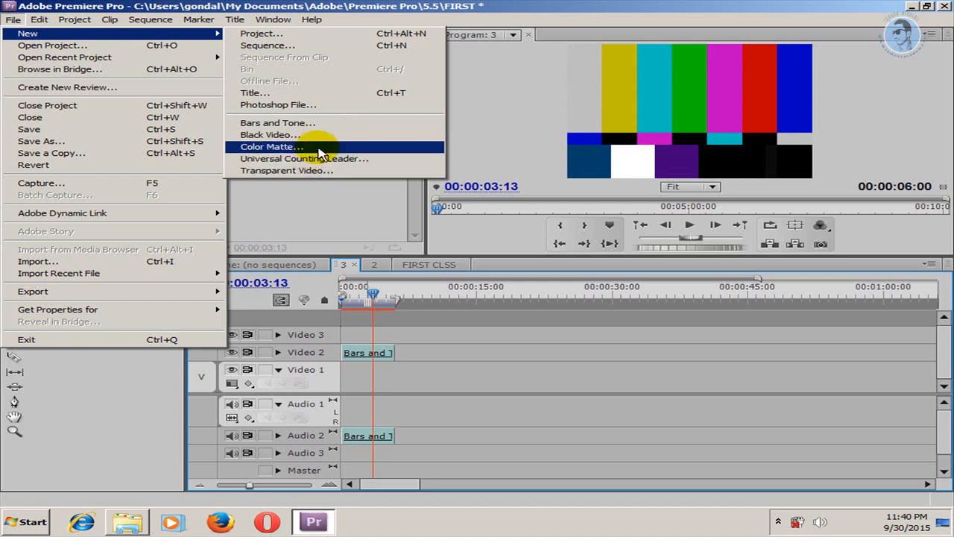
pyautogui.click(319, 153)
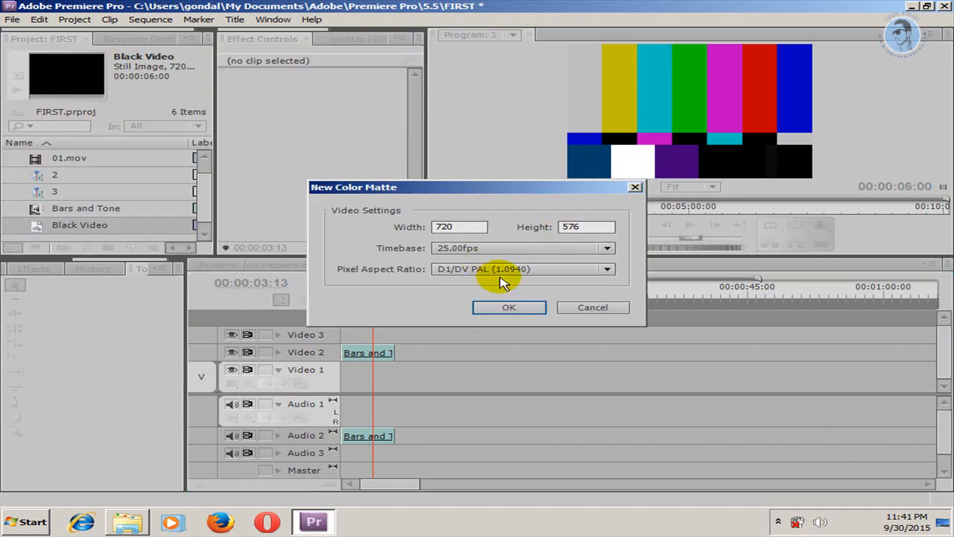
pyautogui.click(499, 309)
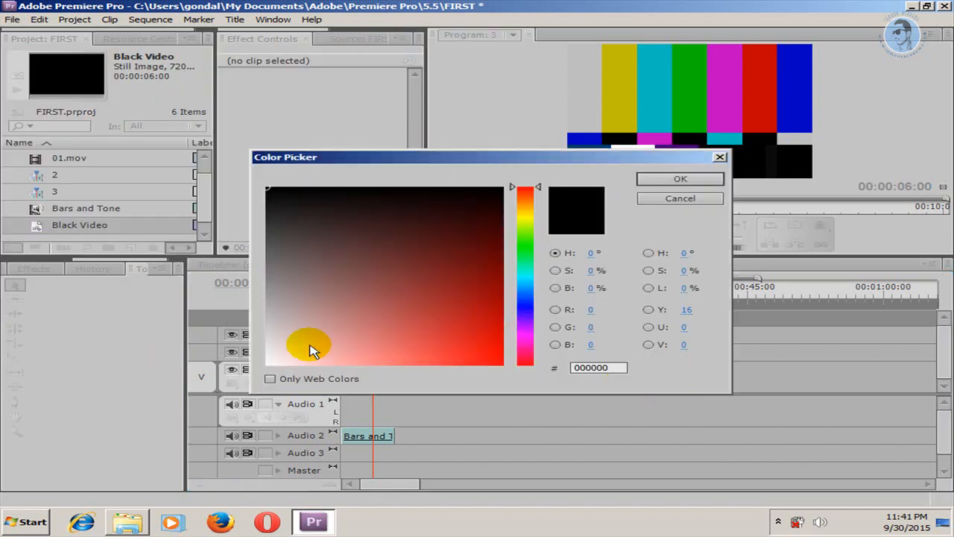
pyautogui.moveTo(333, 345); pyautogui.dragTo(231, 376)
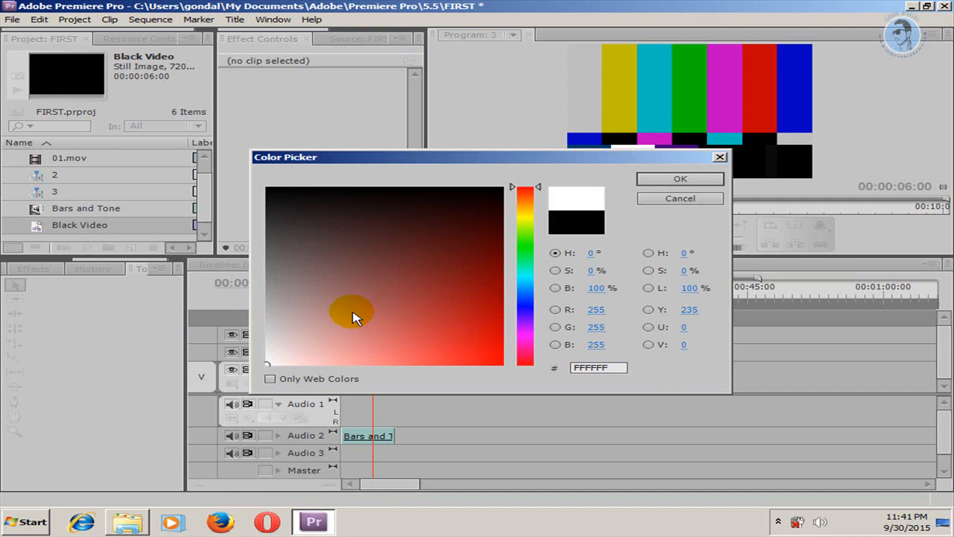
pyautogui.moveTo(378, 322); pyautogui.dragTo(452, 237)
pyautogui.click(515, 252)
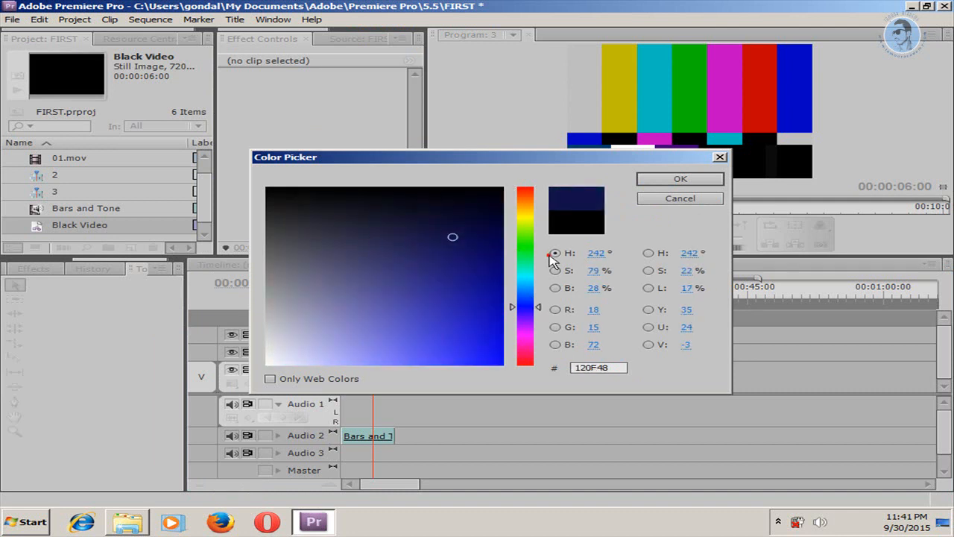
pyautogui.moveTo(529, 231)
pyautogui.mouseDown()
pyautogui.moveTo(517, 251)
pyautogui.moveTo(528, 238)
pyautogui.moveTo(528, 209)
pyautogui.moveTo(531, 217)
pyautogui.mouseUp()
pyautogui.moveTo(451, 240); pyautogui.dragTo(507, 362)
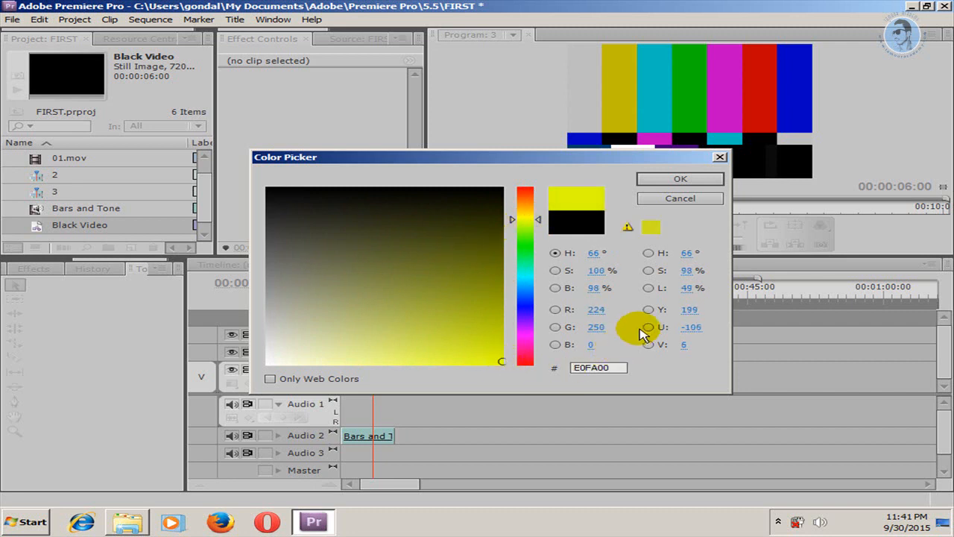
pyautogui.click(671, 180)
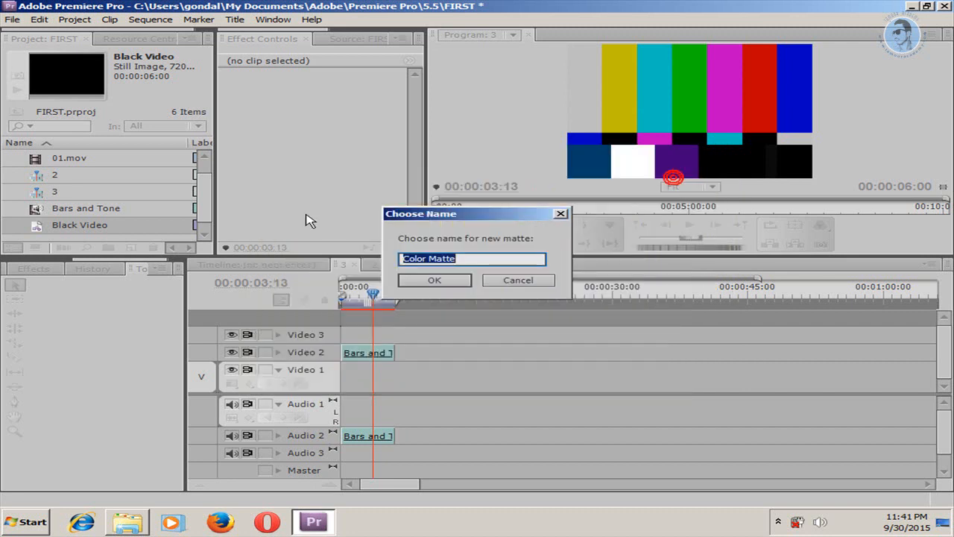
pyautogui.click(435, 279)
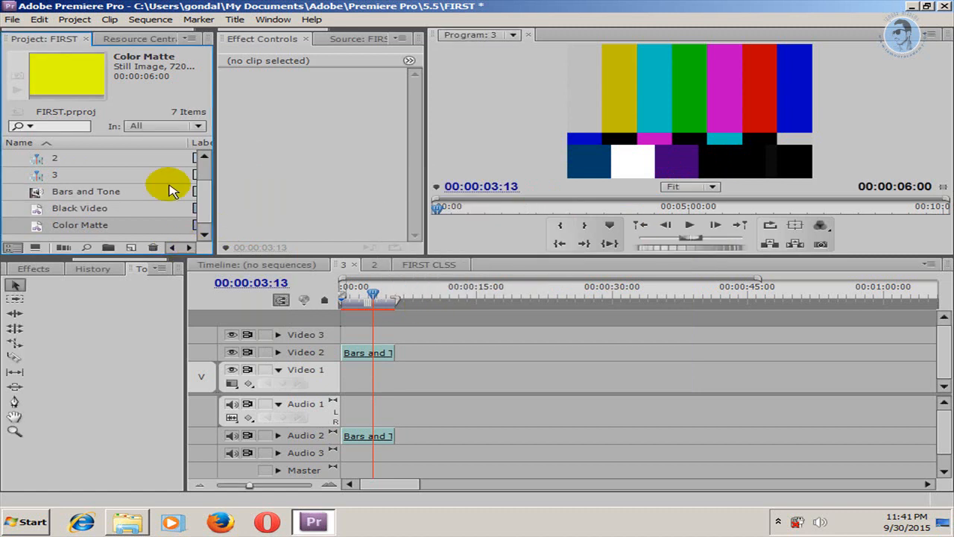
# Place the Color Matte at the start of Video 3 and trim its end to 00:00:01:19.
pyautogui.moveTo(38, 224); pyautogui.dragTo(346, 335)
pyautogui.moveTo(369, 296); pyautogui.dragTo(357, 297)
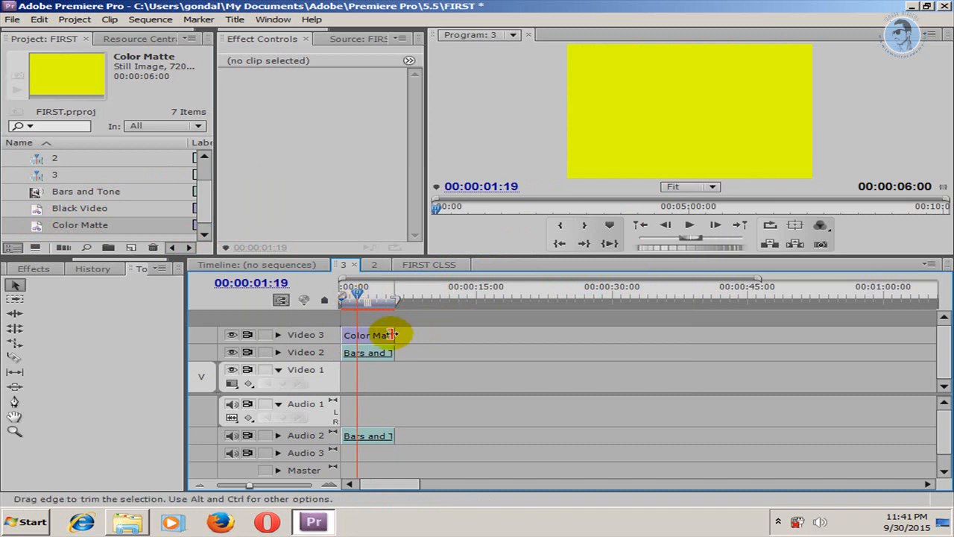
pyautogui.moveTo(398, 336); pyautogui.dragTo(356, 335)
pyautogui.moveTo(358, 296)
pyautogui.mouseDown()
pyautogui.moveTo(342, 298)
pyautogui.moveTo(351, 295)
pyautogui.mouseUp()
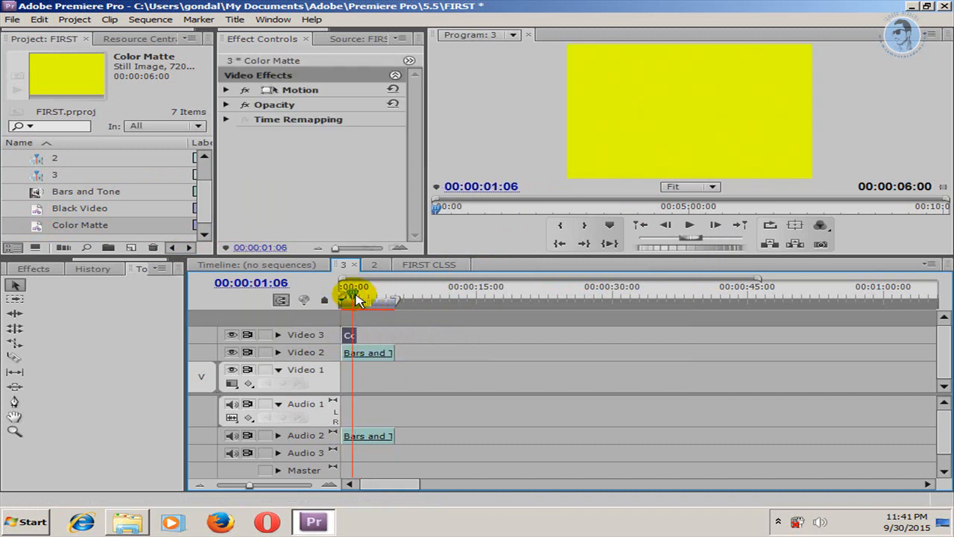
# Create a Universal Counting Leader at 720 x 576, 25.00fps, D1/DV PAL (1.0940), 48000 Hz, with the default leader setup.
pyautogui.click(13, 21)
pyautogui.moveTo(30, 34)
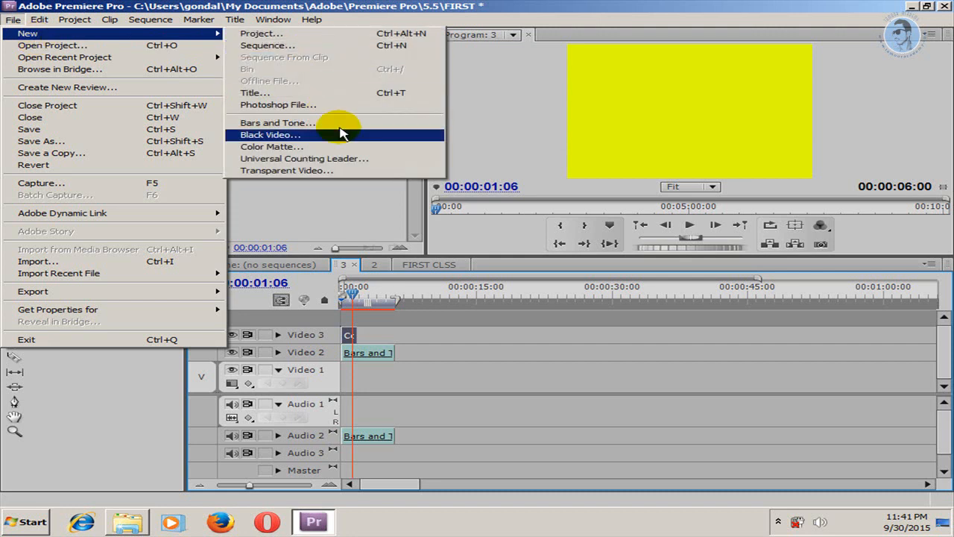
pyautogui.click(328, 158)
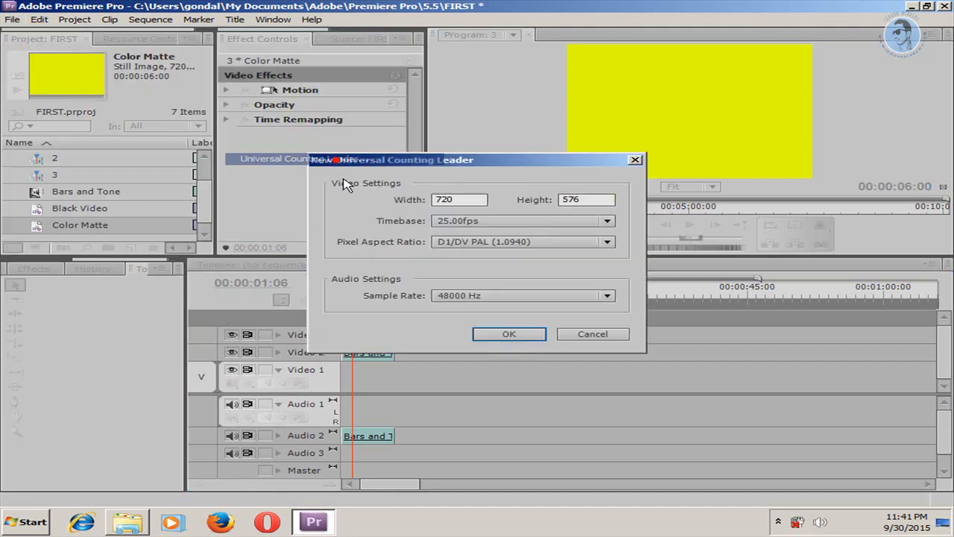
pyautogui.click(533, 337)
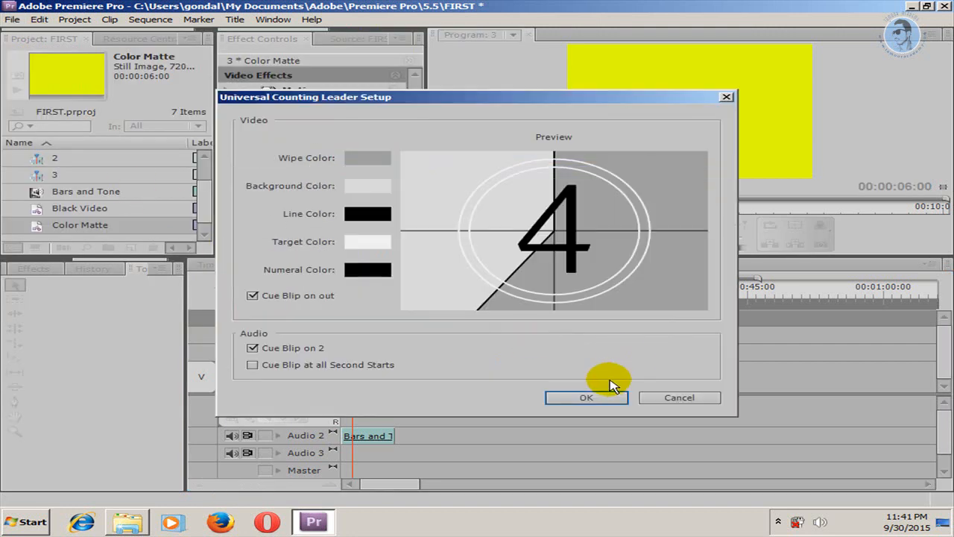
pyautogui.click(568, 395)
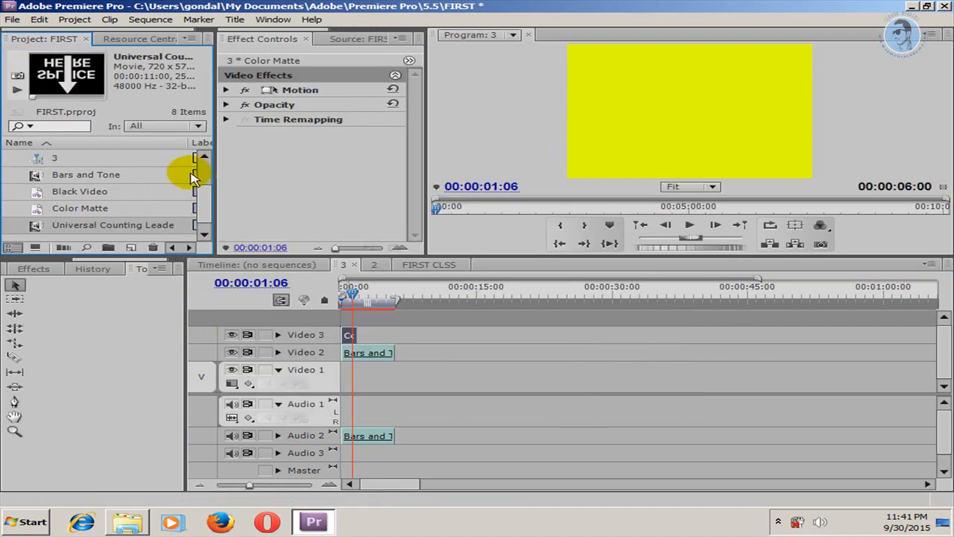
# Place the Universal Counting Leader on Video 3 directly after the Color Matte and play it up to 00:00:09:02.
pyautogui.click(205, 201)
pyautogui.moveTo(27, 226); pyautogui.dragTo(365, 339)
pyautogui.click(368, 300)
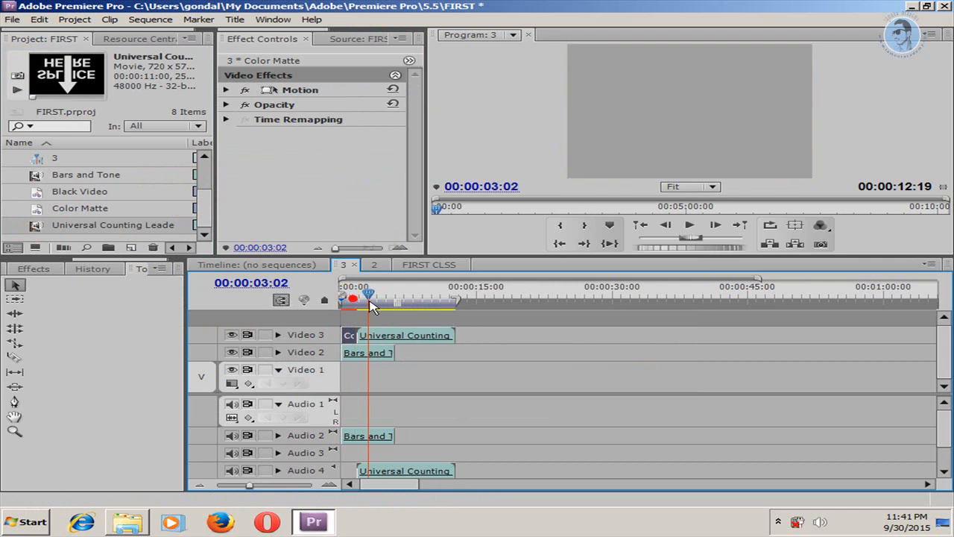
pyautogui.click(357, 316)
pyautogui.press('space')
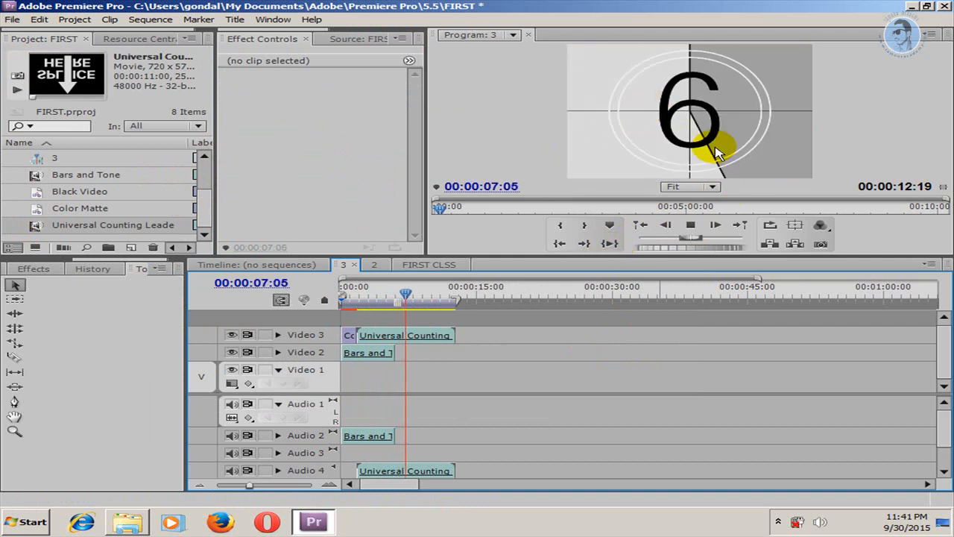
pyautogui.press('space')
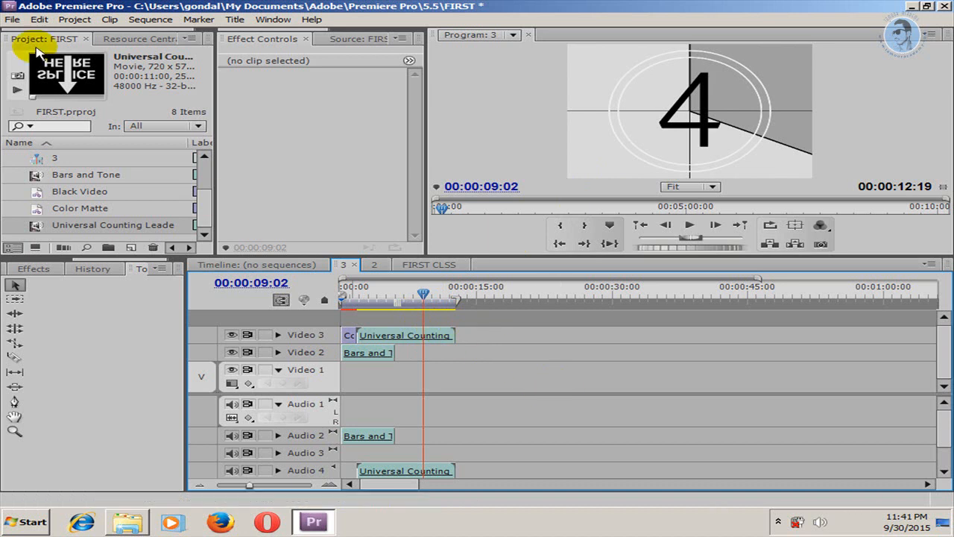
# Open Create New Review to view CS Review, dismissing the CS Live sign-in and closing the review window.
pyautogui.click(12, 19)
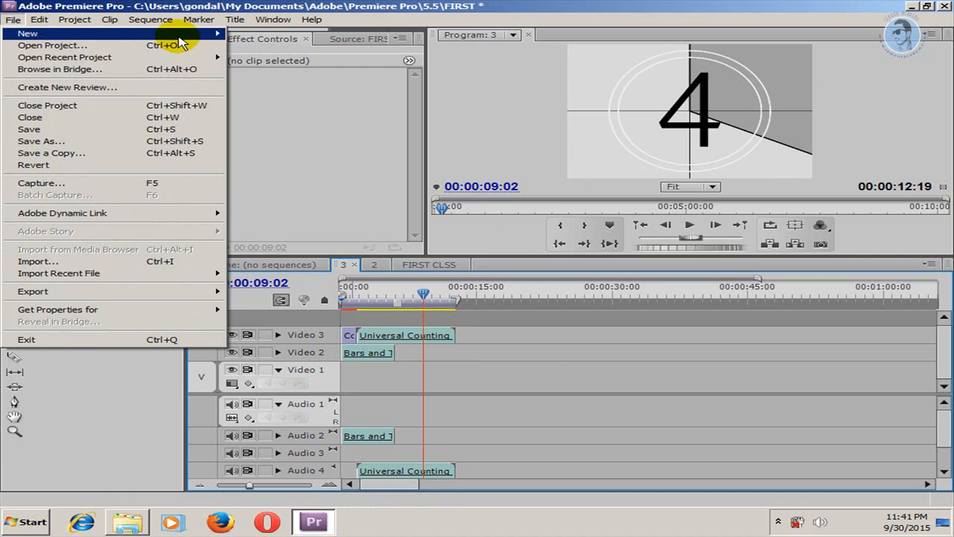
pyautogui.moveTo(186, 34)
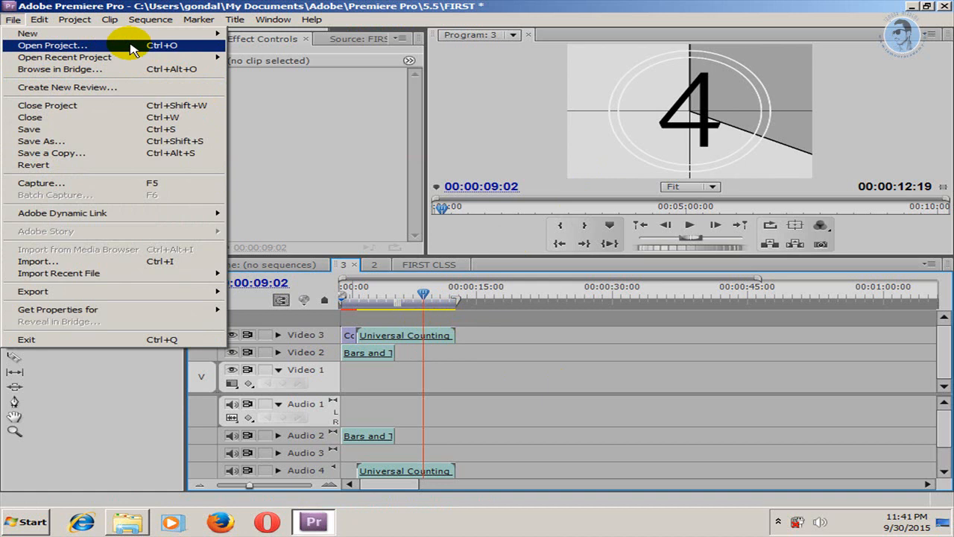
pyautogui.moveTo(126, 59)
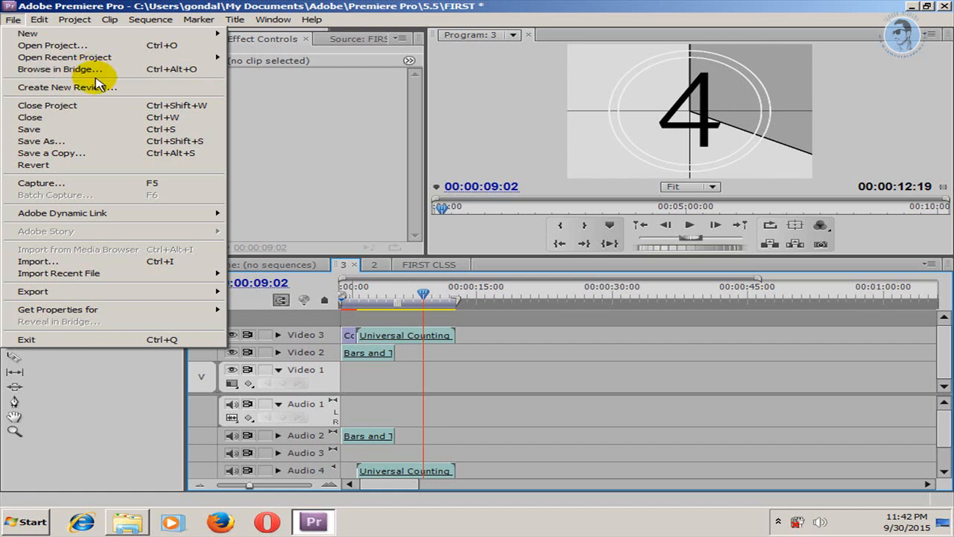
pyautogui.click(140, 91)
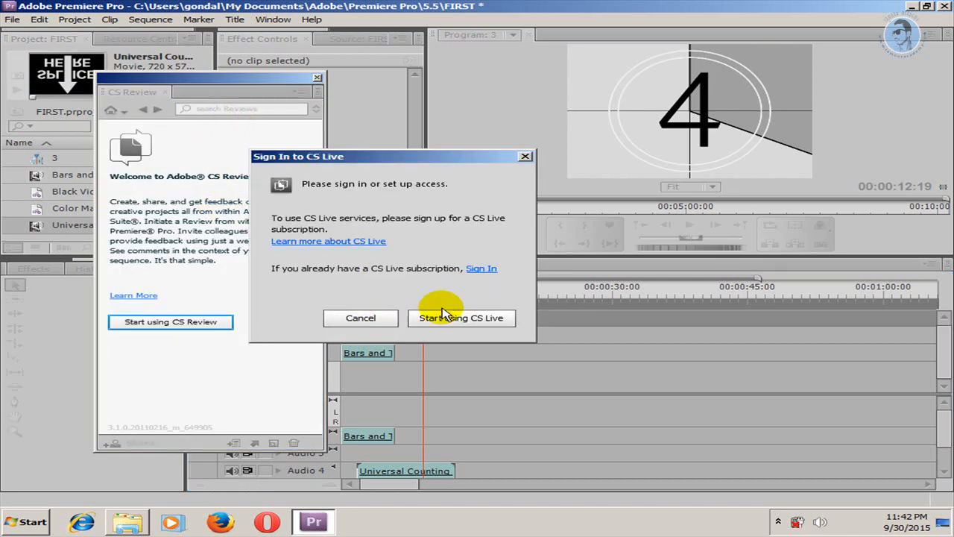
pyautogui.click(526, 157)
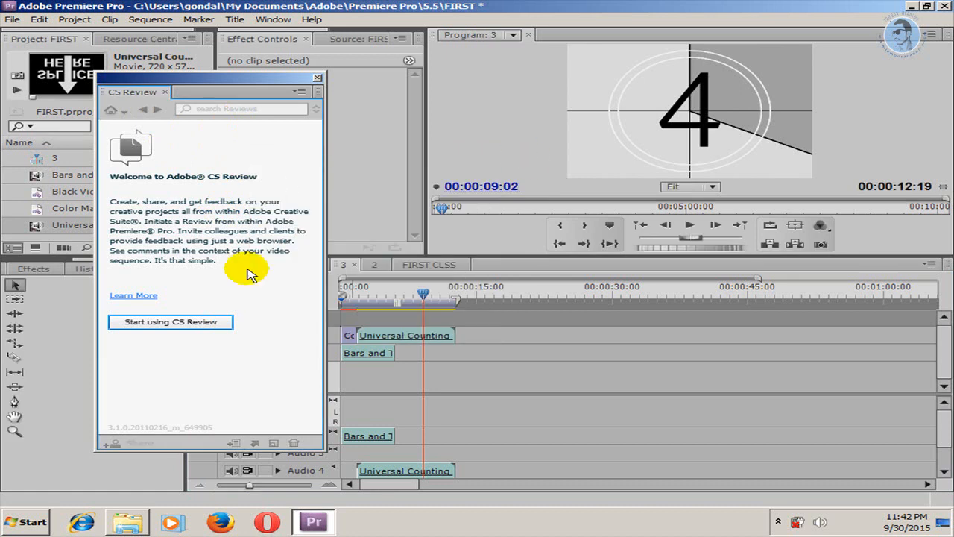
pyautogui.click(318, 79)
# Open the Capture window, examine its logging fields, capture format, locations and device control settings, and close it.
pyautogui.click(14, 20)
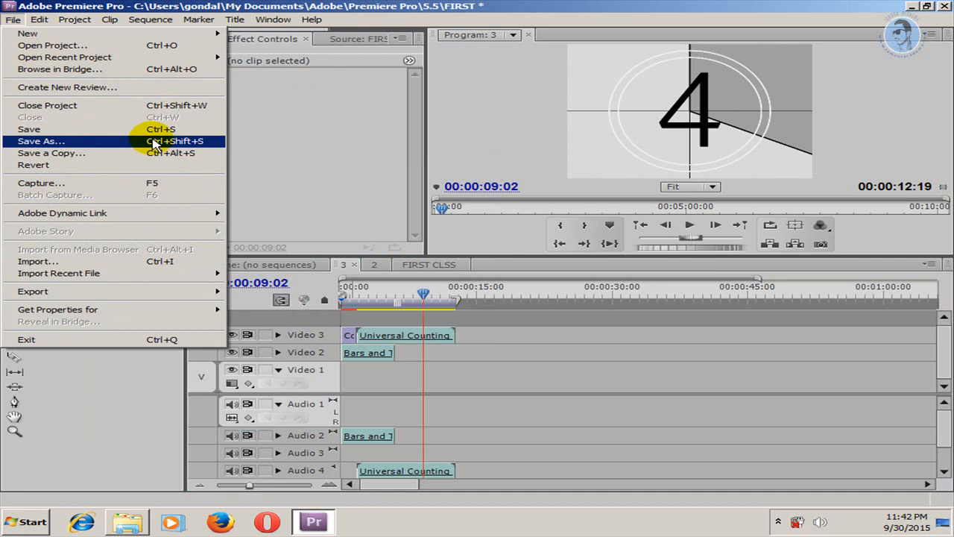
pyautogui.click(94, 184)
pyautogui.moveTo(544, 71); pyautogui.dragTo(370, 34)
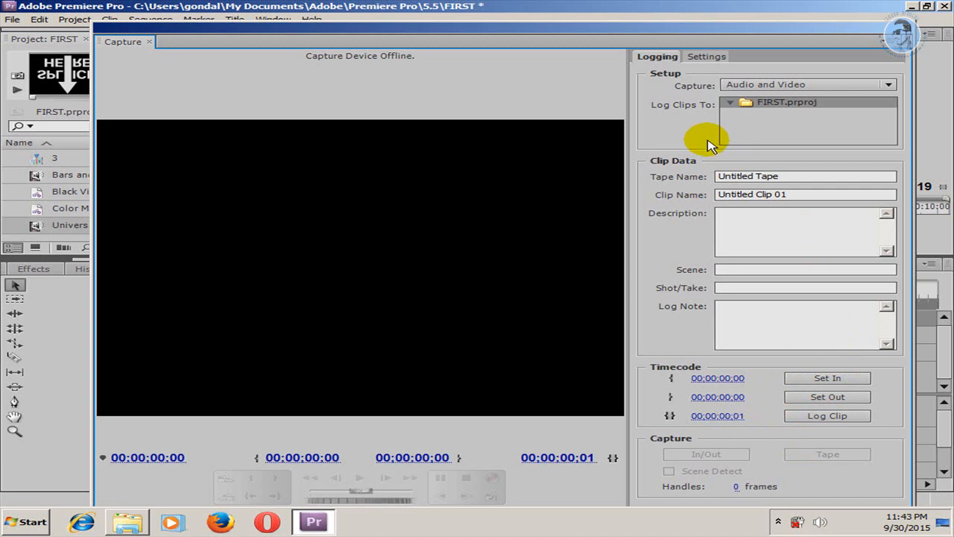
pyautogui.click(693, 59)
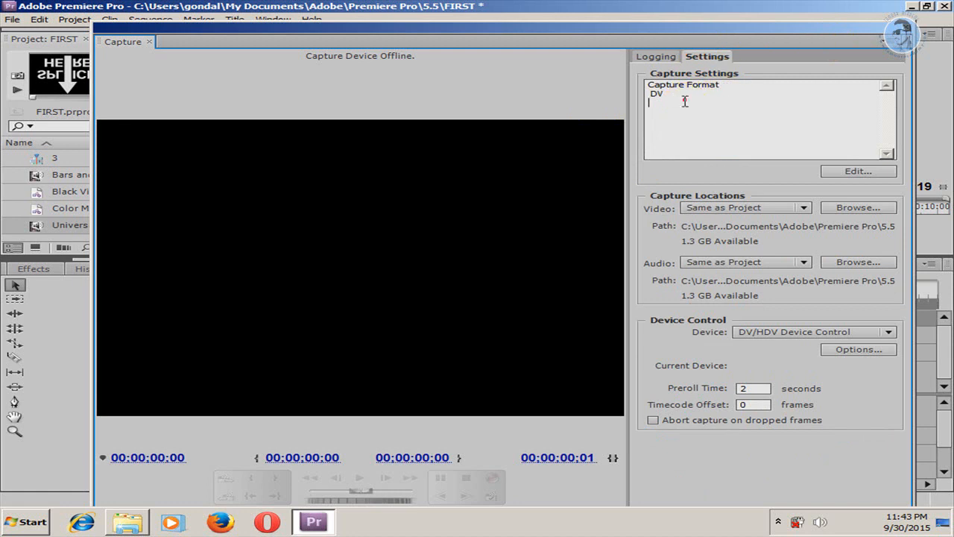
pyautogui.click(657, 94)
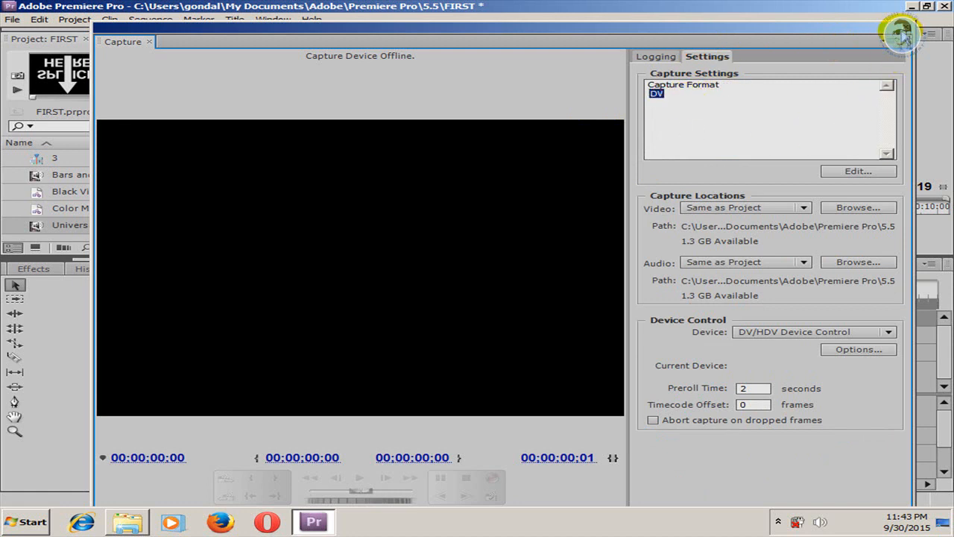
pyautogui.click(905, 27)
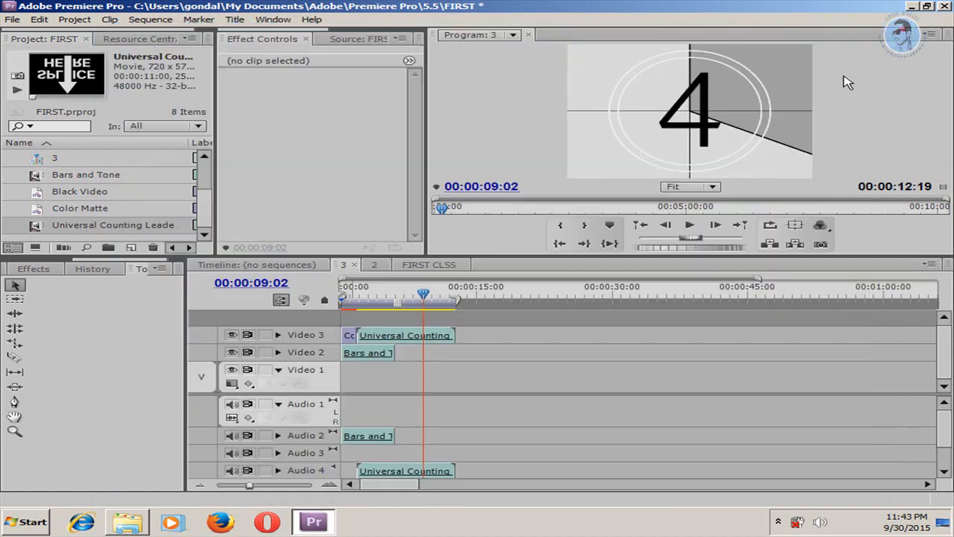
pyautogui.click(14, 19)
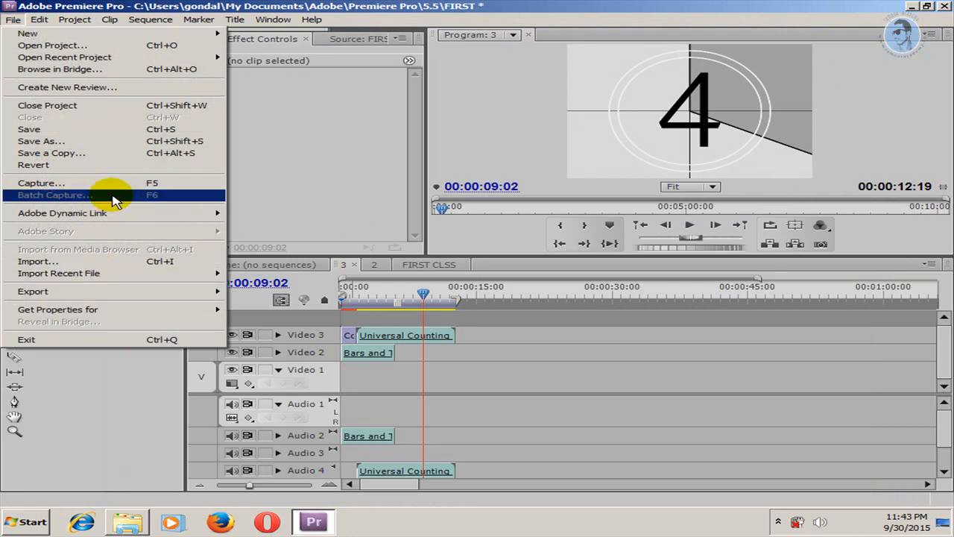
pyautogui.moveTo(103, 217)
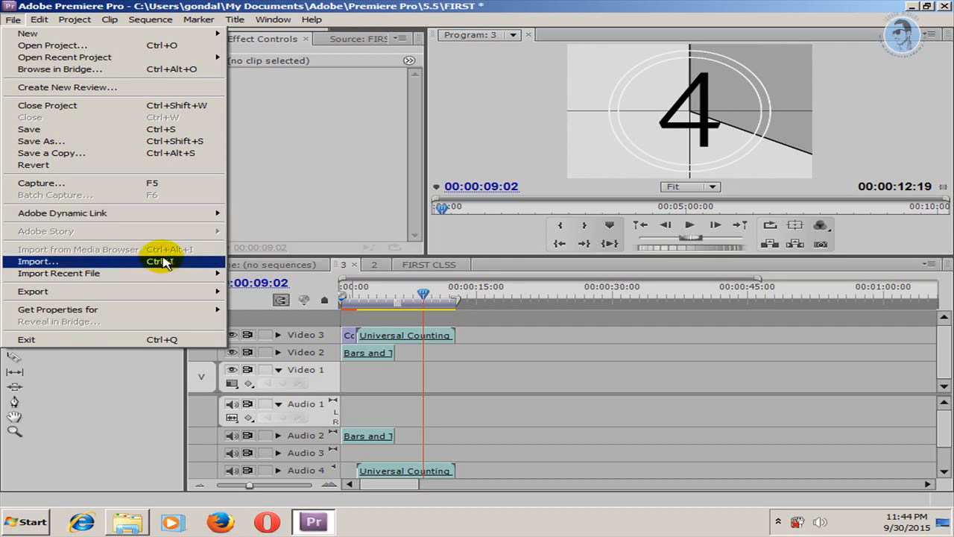
pyautogui.moveTo(154, 295)
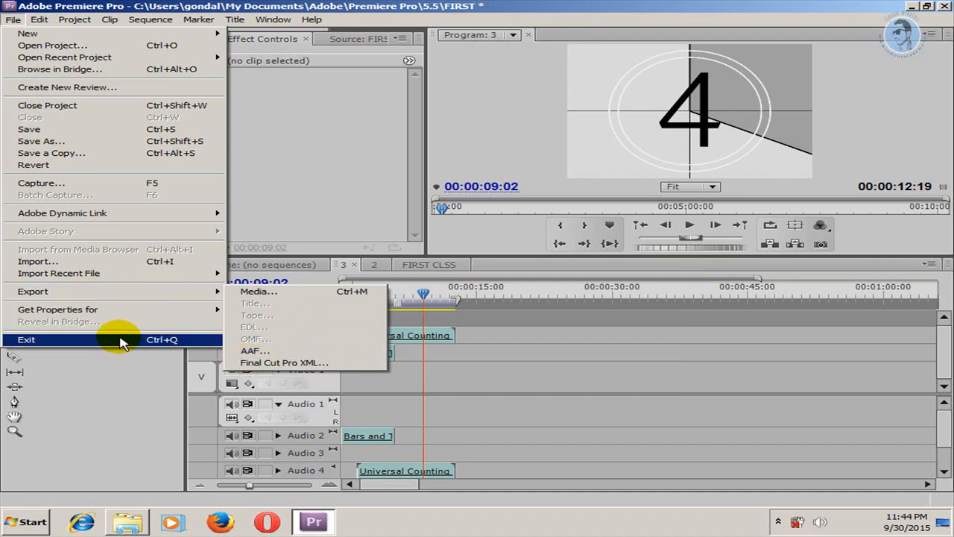
pyautogui.moveTo(127, 312)
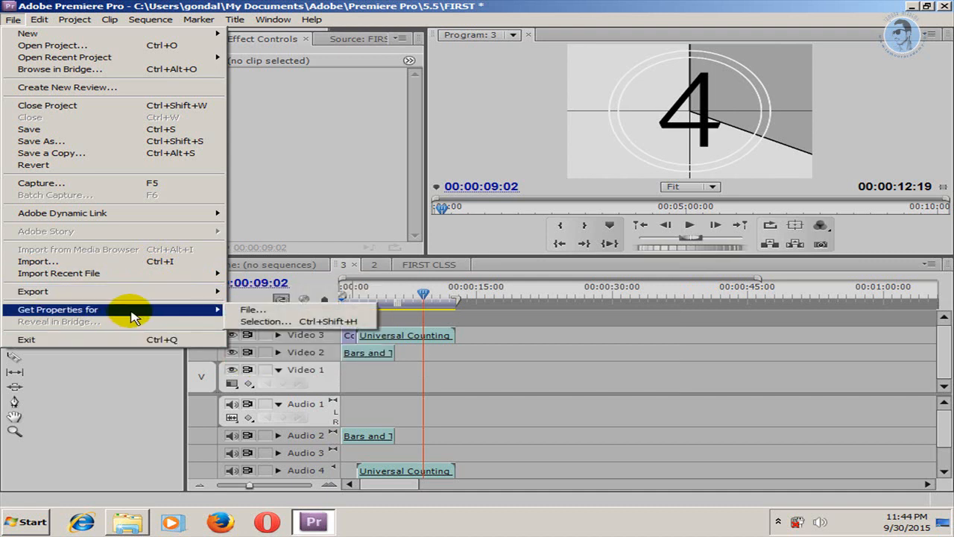
pyautogui.moveTo(41, 20)
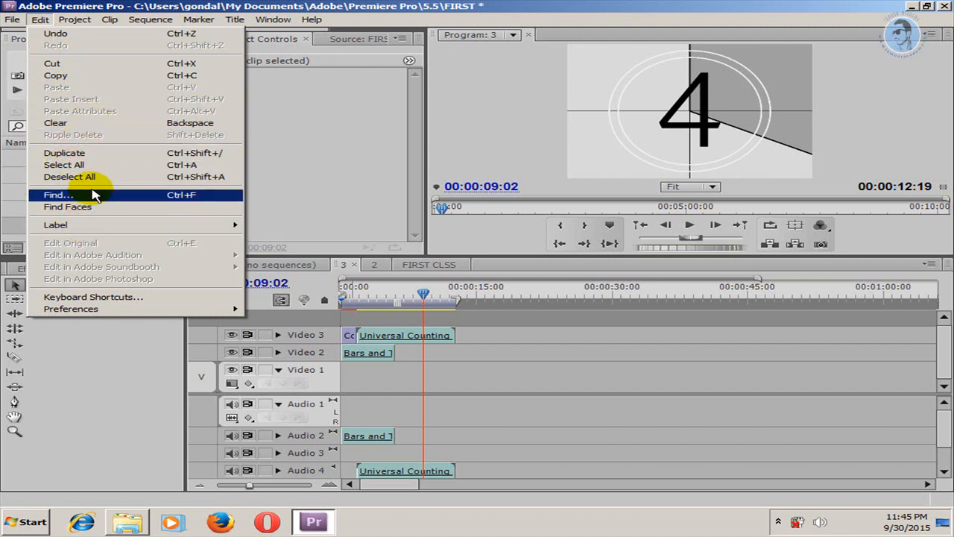
# Examine the Edit menu's find and label commands, then open the Keyboard Shortcuts list to view the assignments and close it.
pyautogui.moveTo(96, 226)
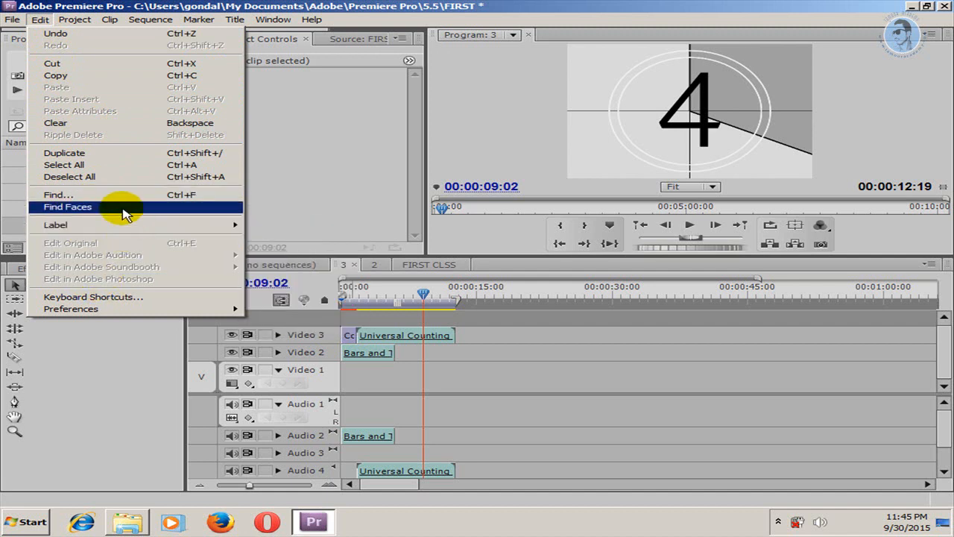
pyautogui.click(326, 132)
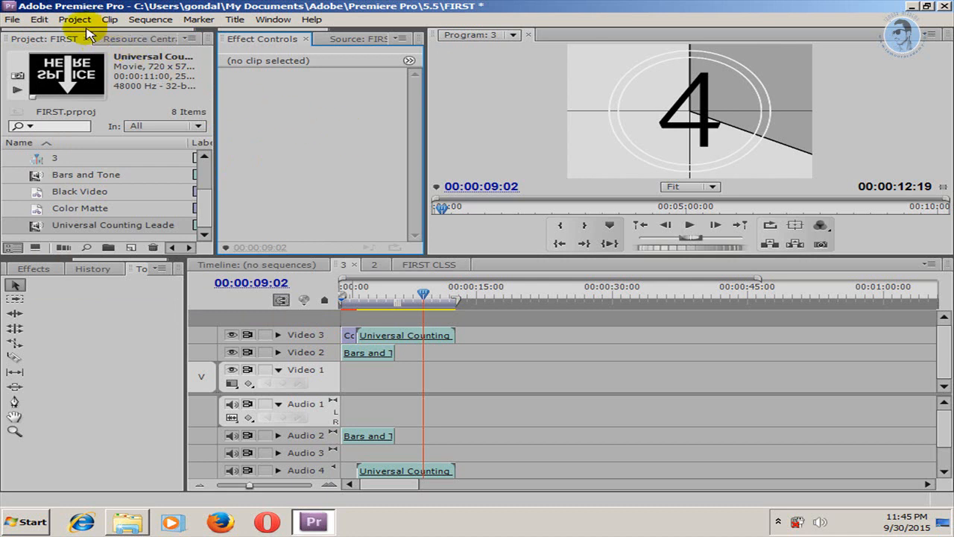
pyautogui.click(42, 19)
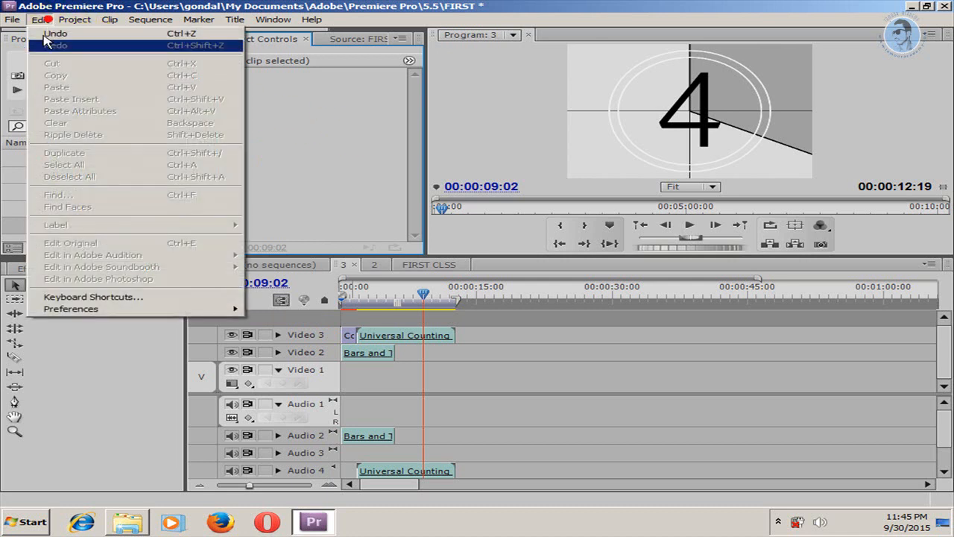
pyautogui.click(130, 298)
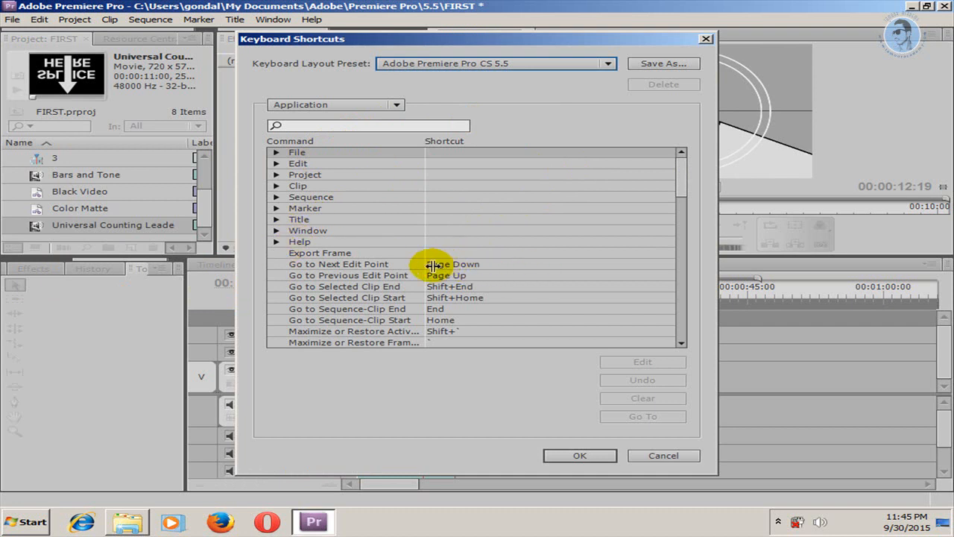
pyautogui.click(579, 455)
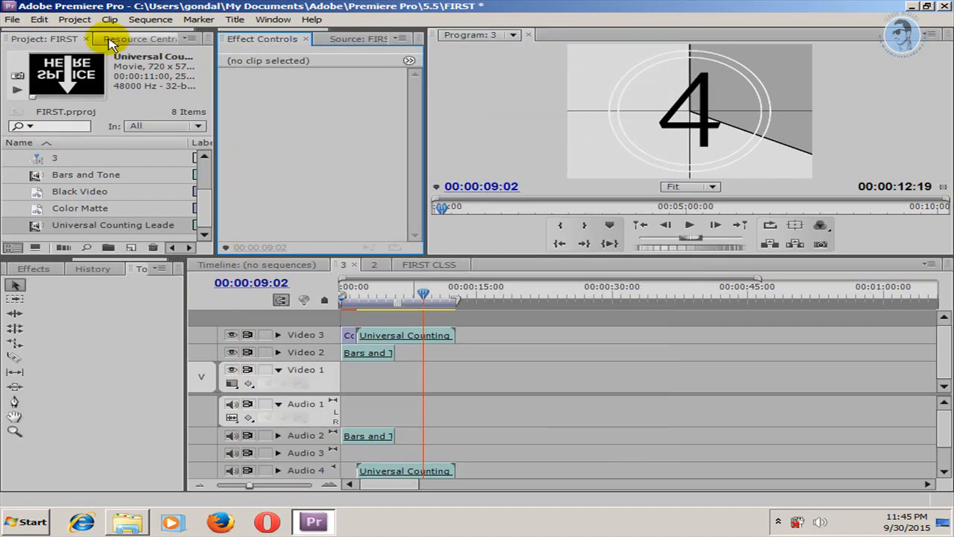
# Open the Appearance preferences and try a darker and the lightest interface brightness, then set it to about 70% toward Lighter.
pyautogui.click(40, 19)
pyautogui.moveTo(128, 313)
pyautogui.click(280, 308)
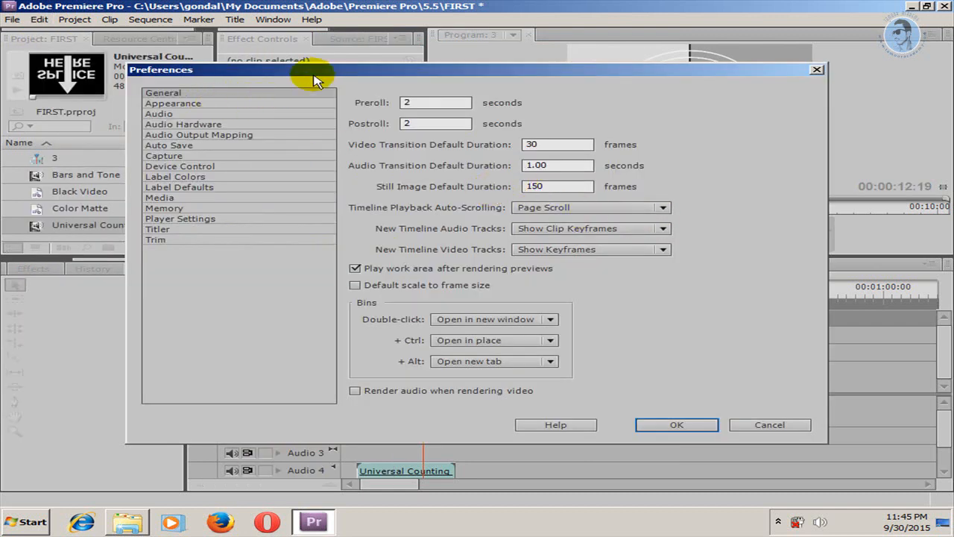
pyautogui.moveTo(318, 72); pyautogui.dragTo(402, 68)
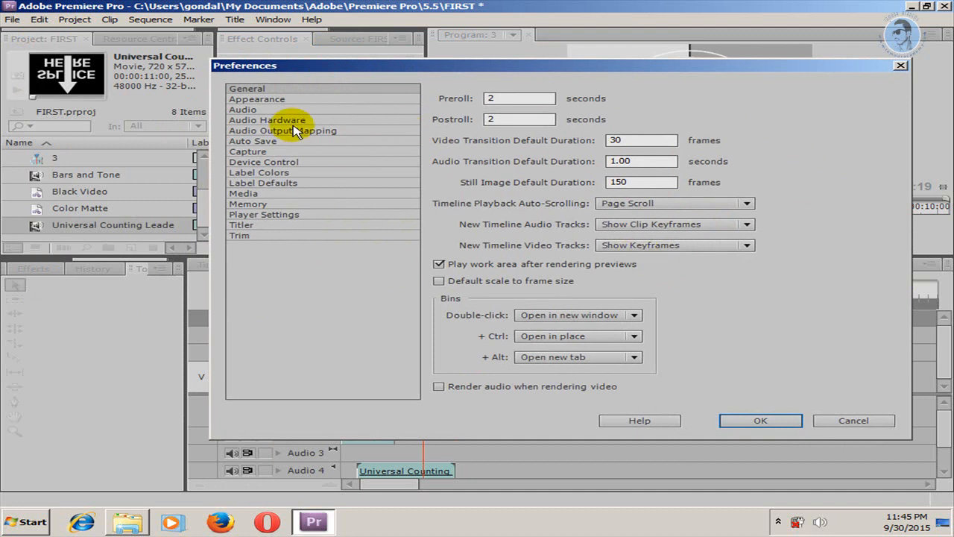
pyautogui.click(252, 100)
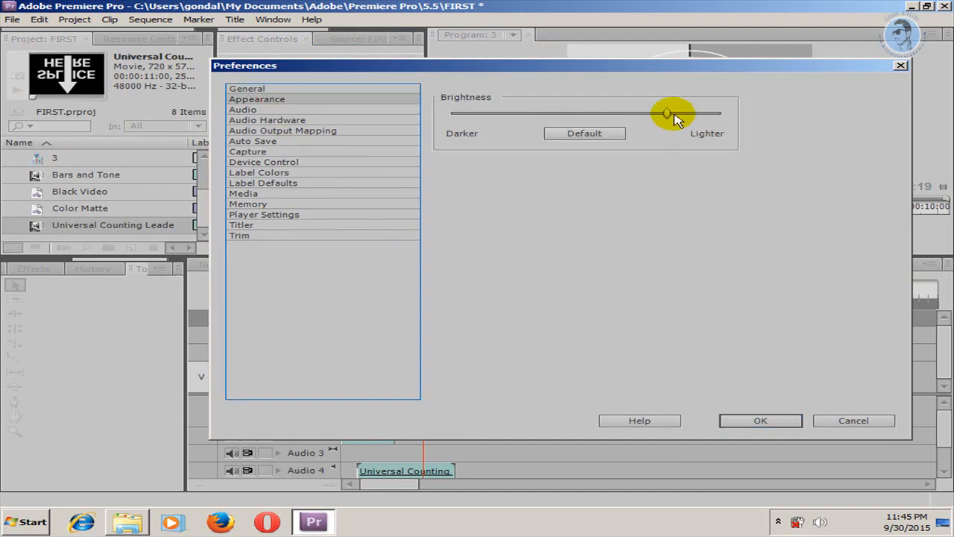
pyautogui.moveTo(666, 112); pyautogui.dragTo(512, 119)
pyautogui.moveTo(520, 69); pyautogui.dragTo(535, 103)
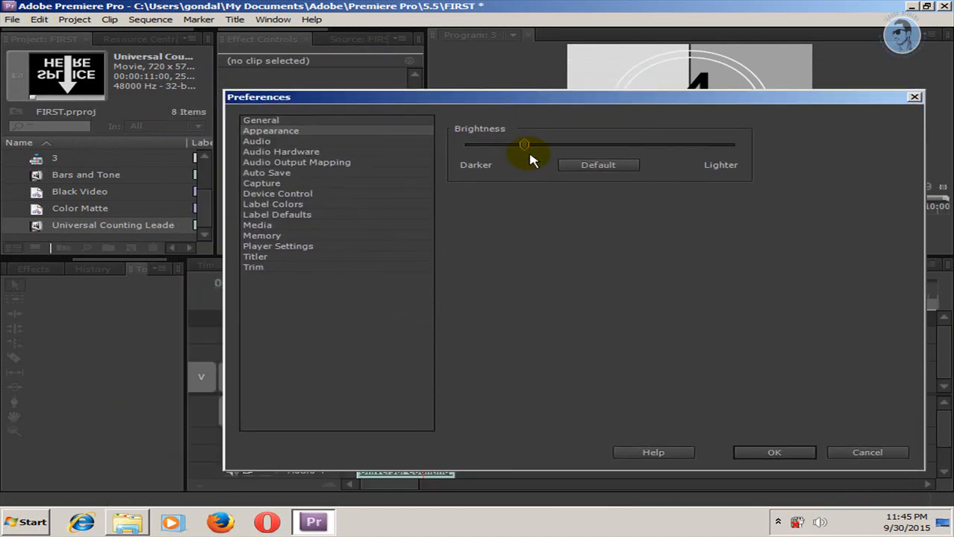
pyautogui.moveTo(524, 146); pyautogui.dragTo(796, 161)
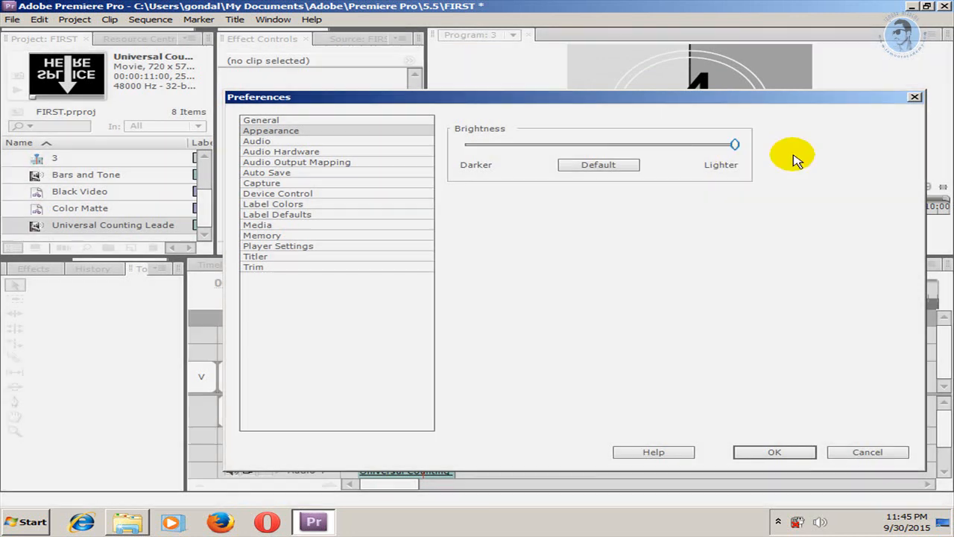
pyautogui.moveTo(742, 145); pyautogui.dragTo(656, 171)
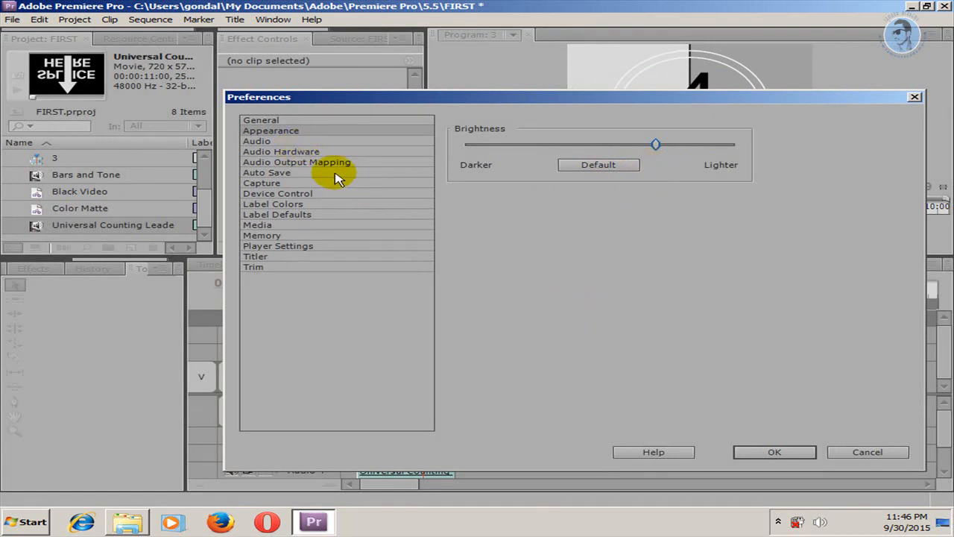
# Look through the General, Audio, Audio Hardware, Audio Output Mapping, Player Settings, Memory, Titler and Trim preferences, and accept the preferences.
pyautogui.click(265, 120)
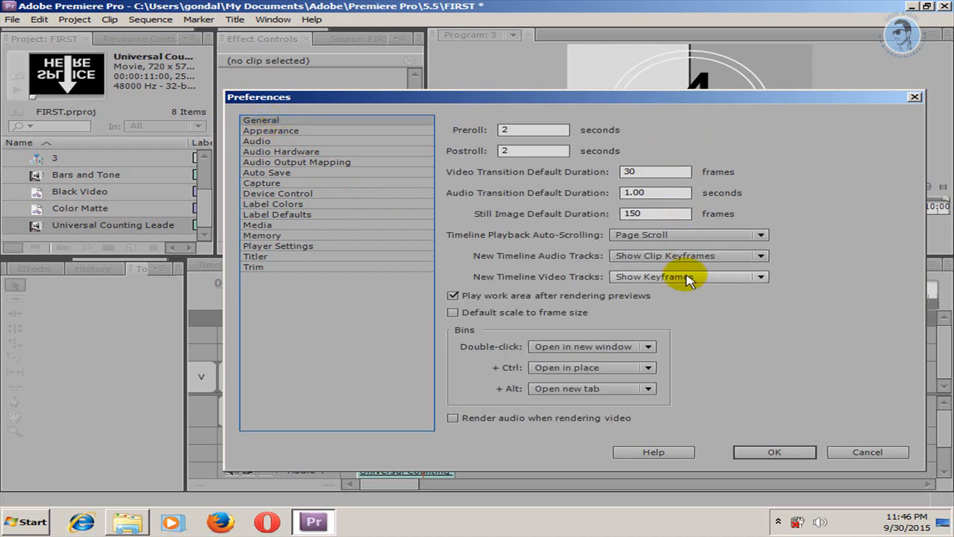
pyautogui.click(257, 130)
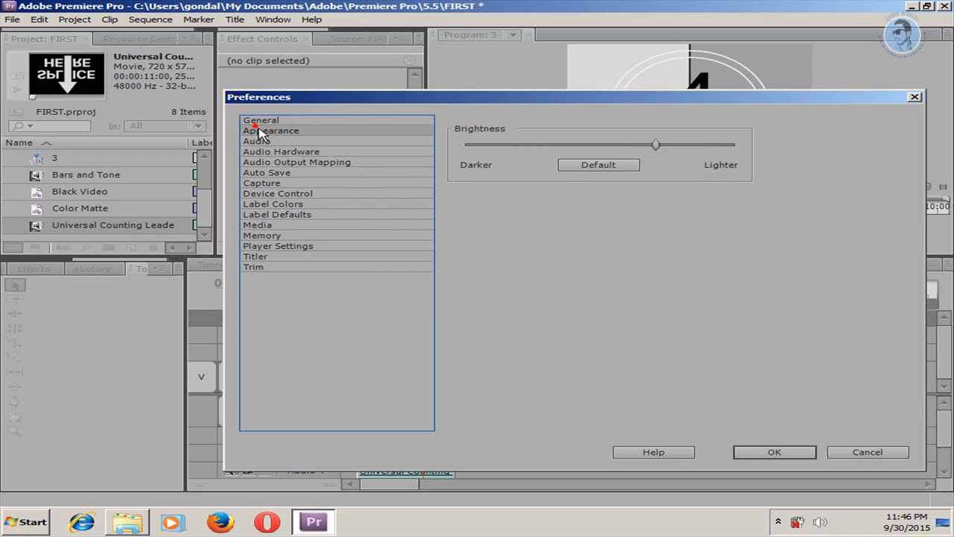
pyautogui.click(265, 140)
pyautogui.click(295, 152)
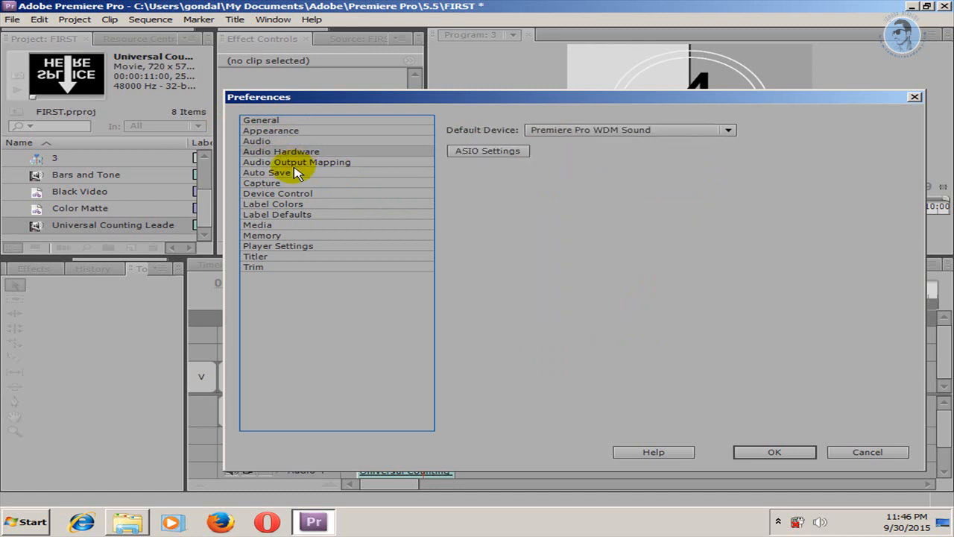
pyautogui.click(298, 162)
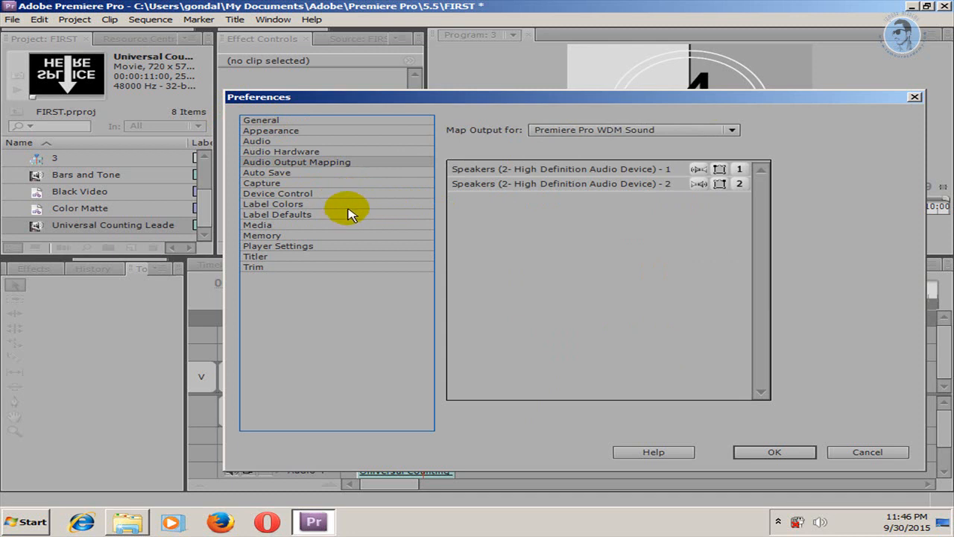
pyautogui.click(298, 246)
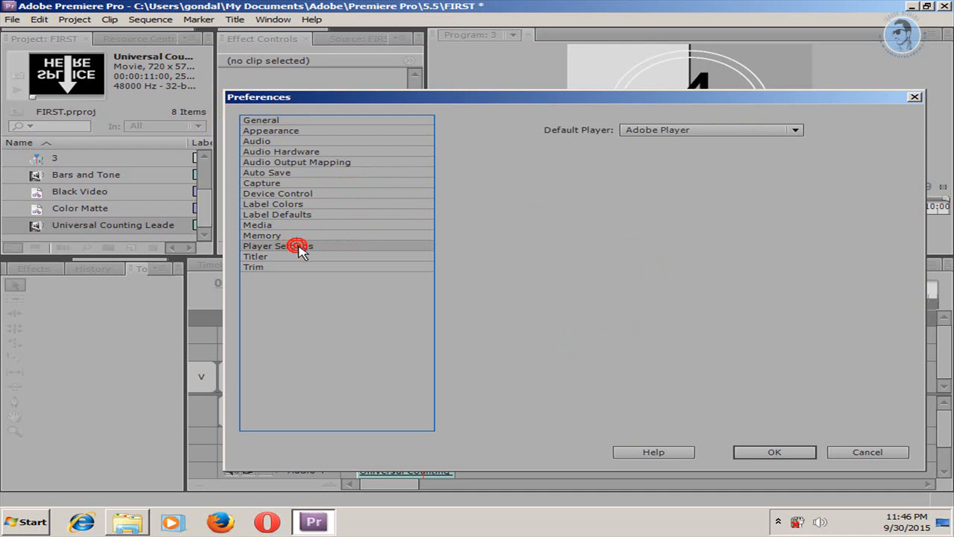
pyautogui.click(275, 236)
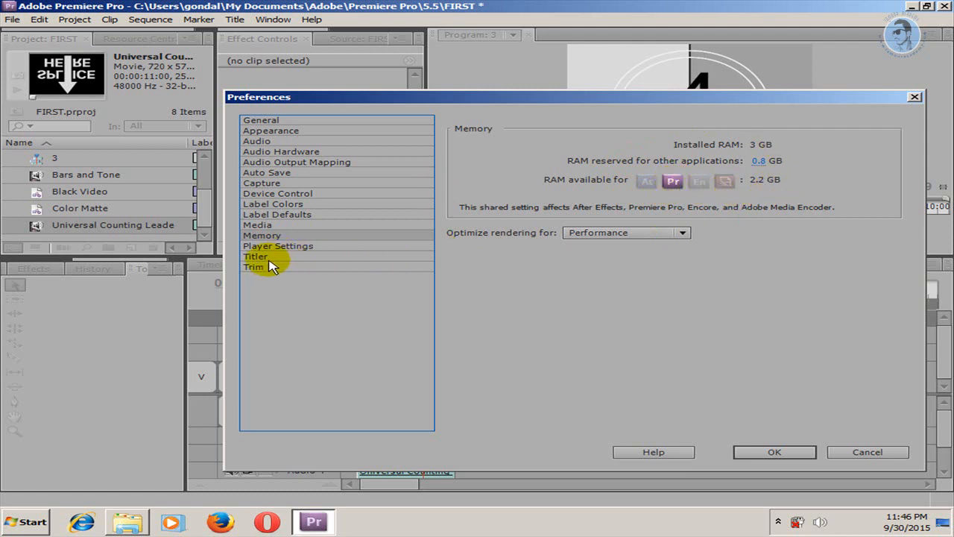
pyautogui.click(259, 257)
pyautogui.click(270, 267)
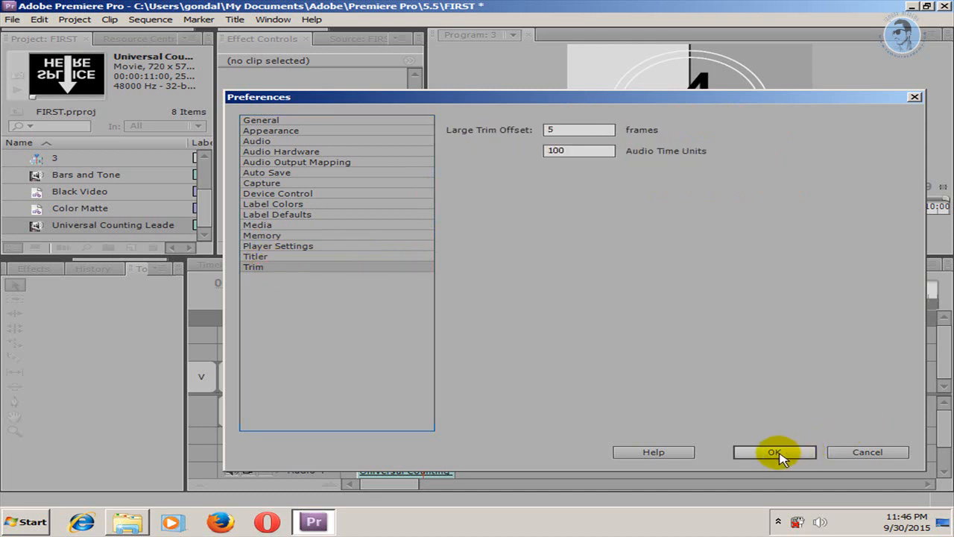
pyautogui.click(778, 450)
# Open the General project settings, view the video display format choices, keep Timecode and close the settings.
pyautogui.click(74, 19)
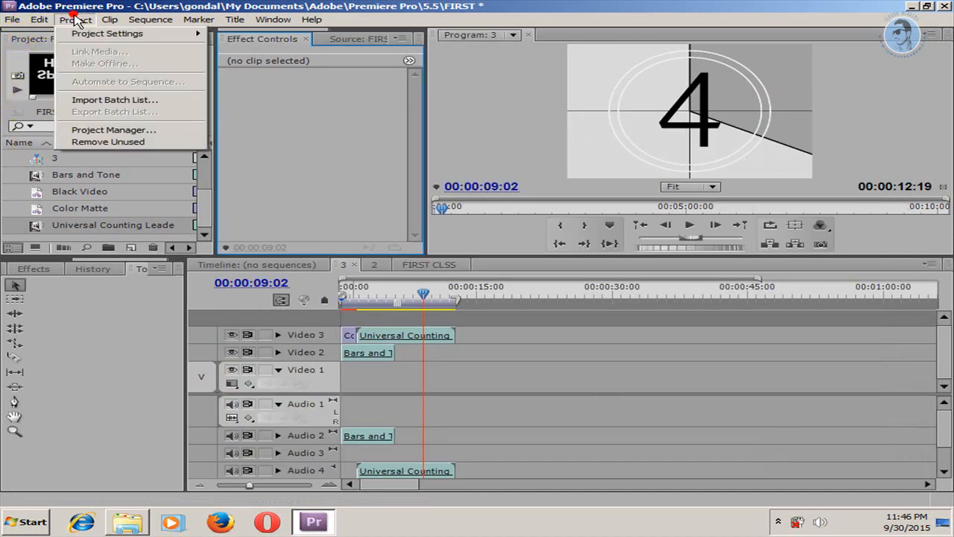
pyautogui.moveTo(80, 37)
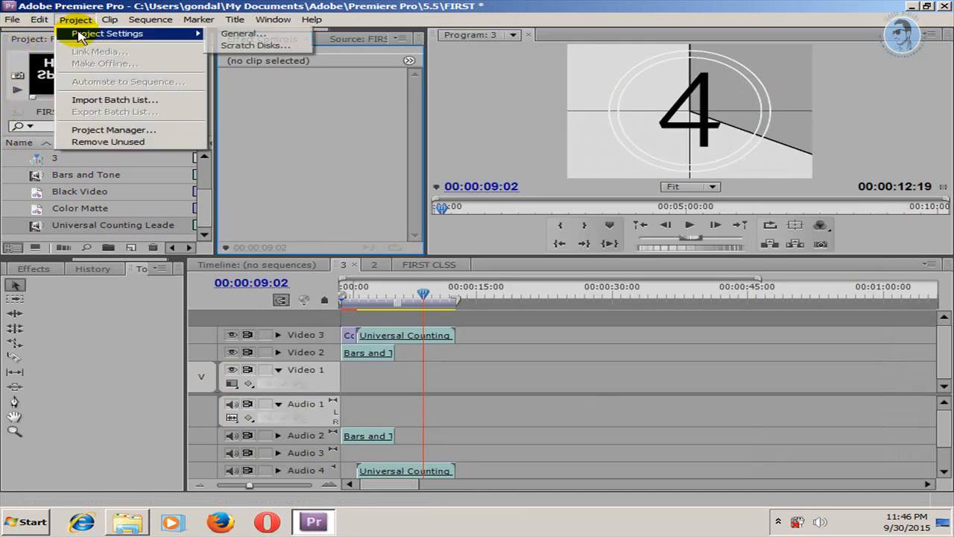
pyautogui.click(219, 35)
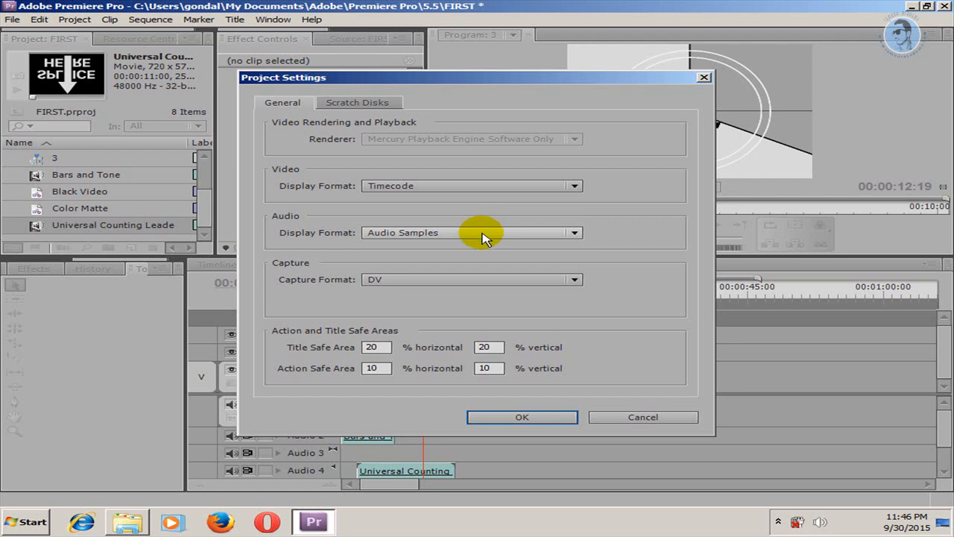
pyautogui.click(492, 187)
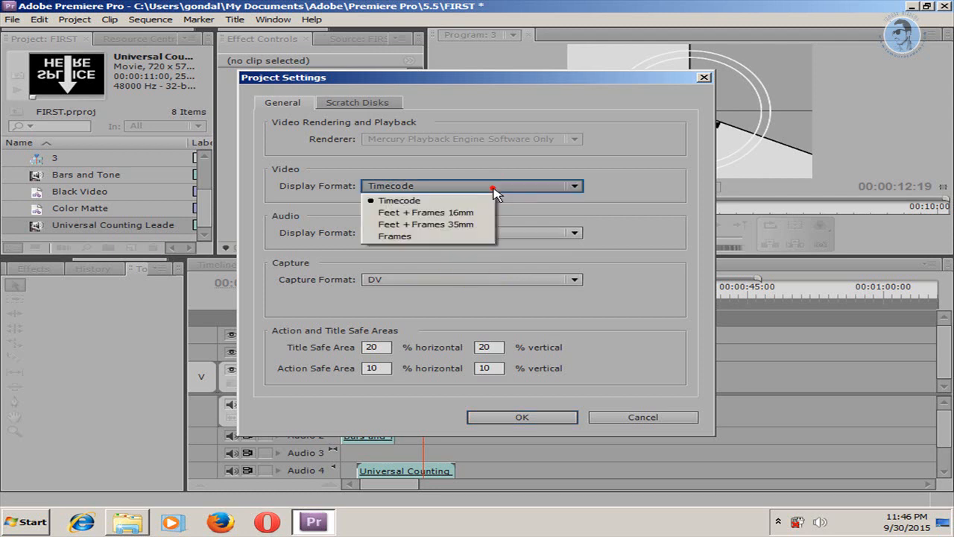
pyautogui.click(648, 260)
pyautogui.click(503, 417)
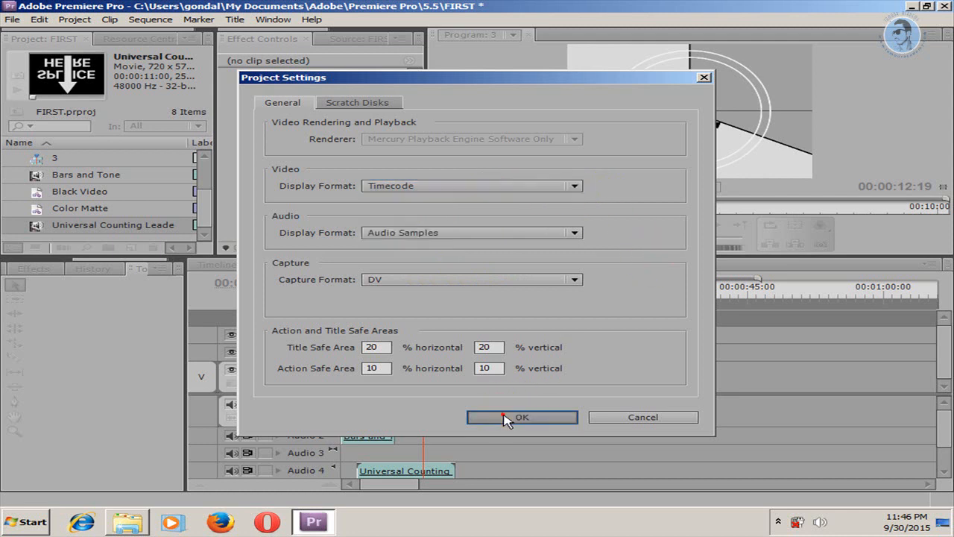
# Open the Project Manager, examine its source sequences, resulting project options and destination, and close it.
pyautogui.click(77, 20)
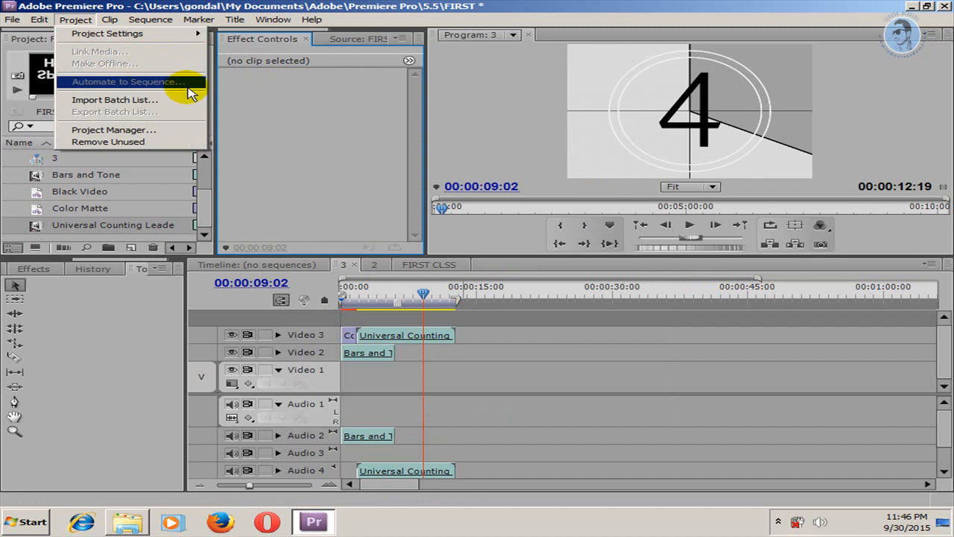
pyautogui.click(131, 131)
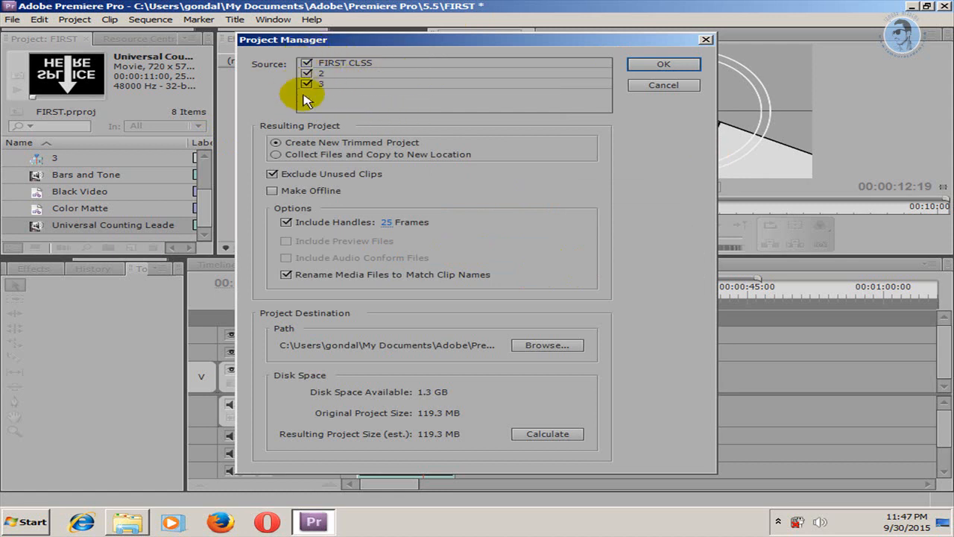
pyautogui.click(669, 66)
pyautogui.click(604, 275)
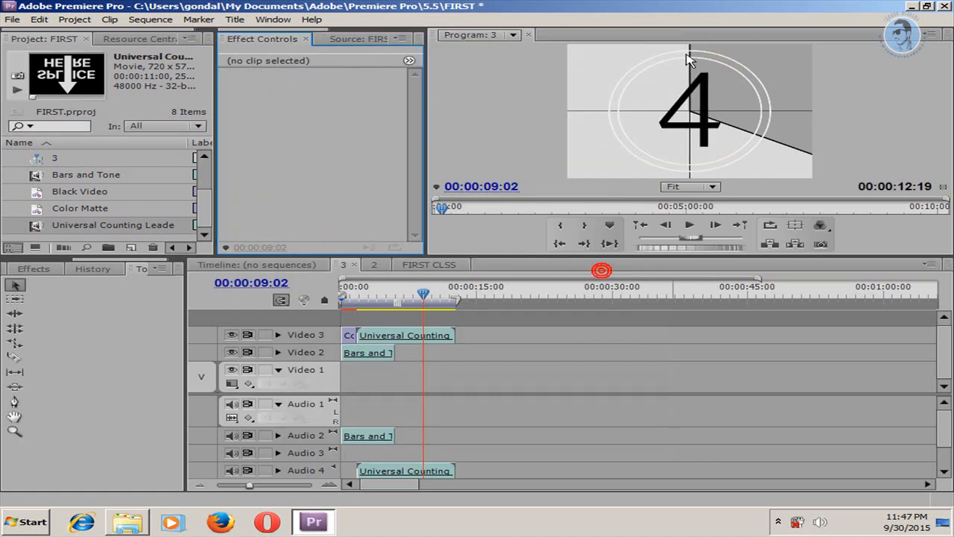